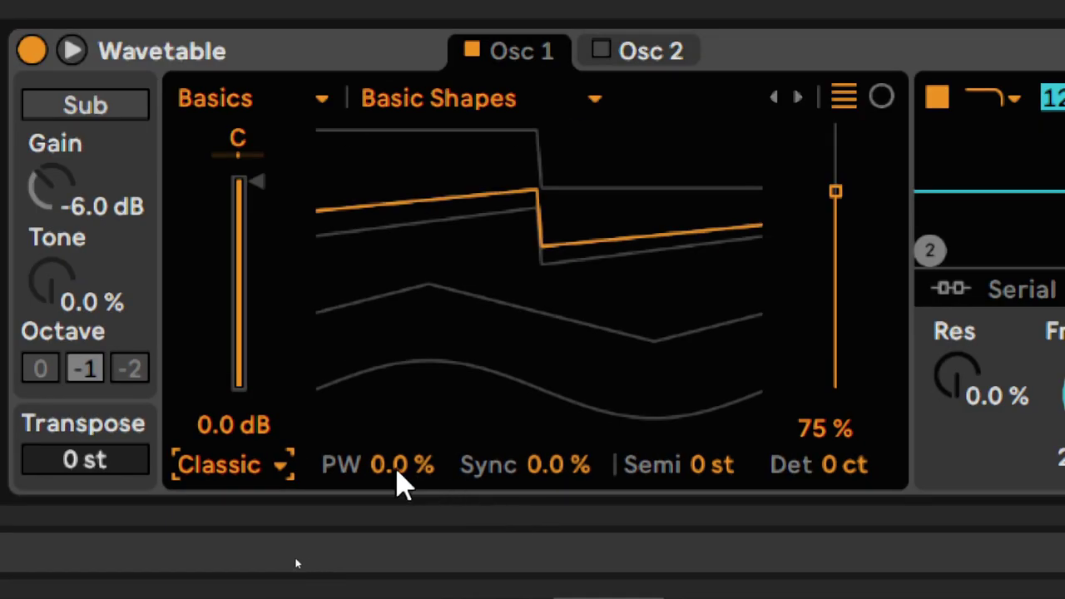
# Set oscillator 1's pulse width (PW) to 12 %
pyautogui.moveTo(541, 409); pyautogui.dragTo(541, 353)
pyautogui.moveTo(398, 464); pyautogui.dragTo(402, 491)
pyautogui.write('0')
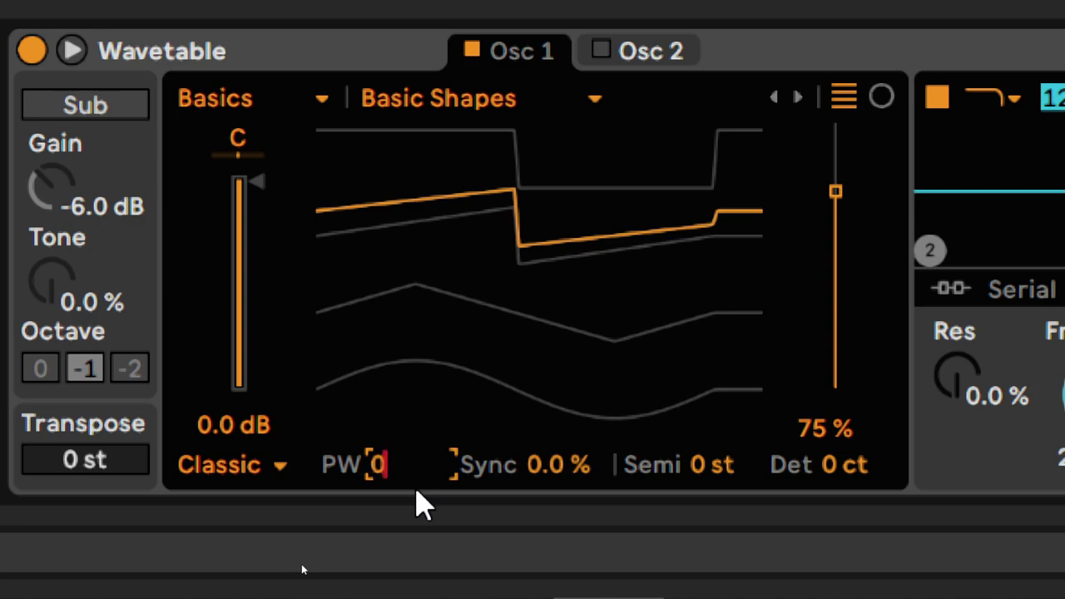
pyautogui.press('Return')
pyautogui.write('12')
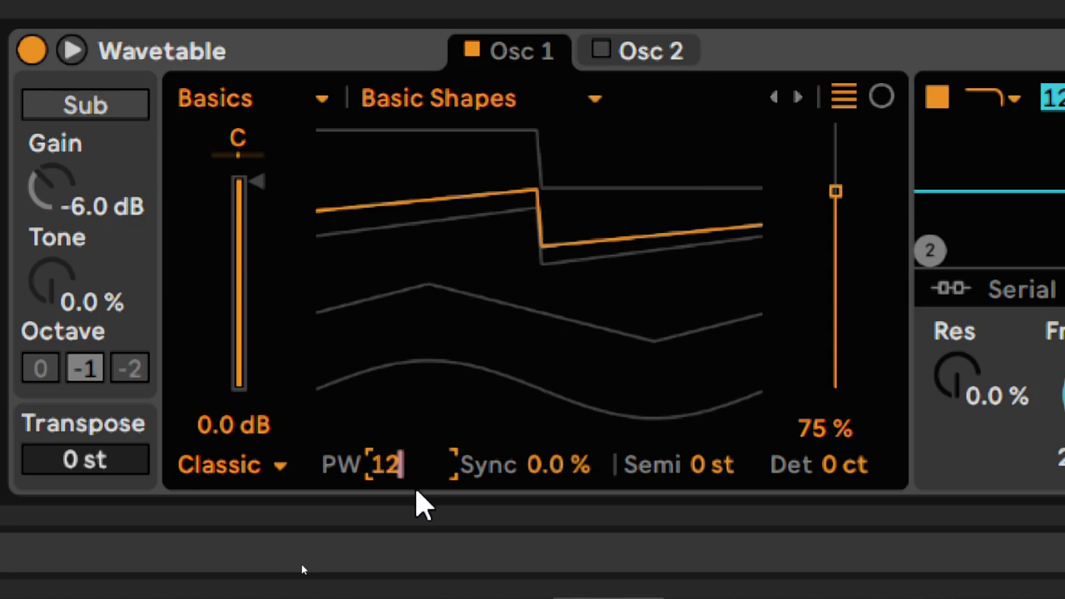
pyautogui.press('Return')
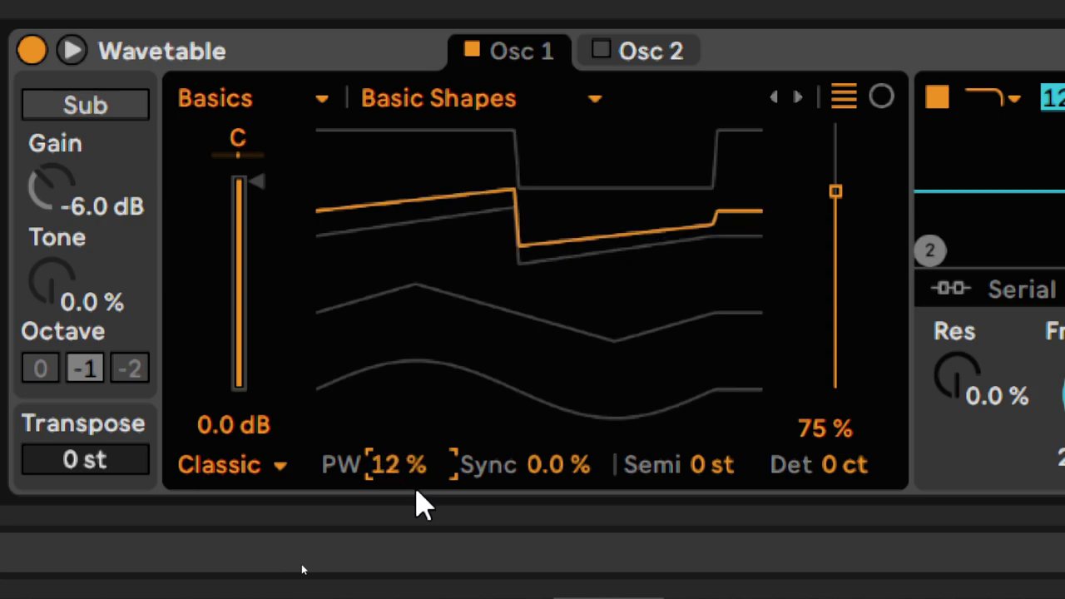
# Raise oscillator 1's pitch to 12 semitones and set its detune to 25 ct
pyautogui.click(675, 468)
pyautogui.click(796, 469)
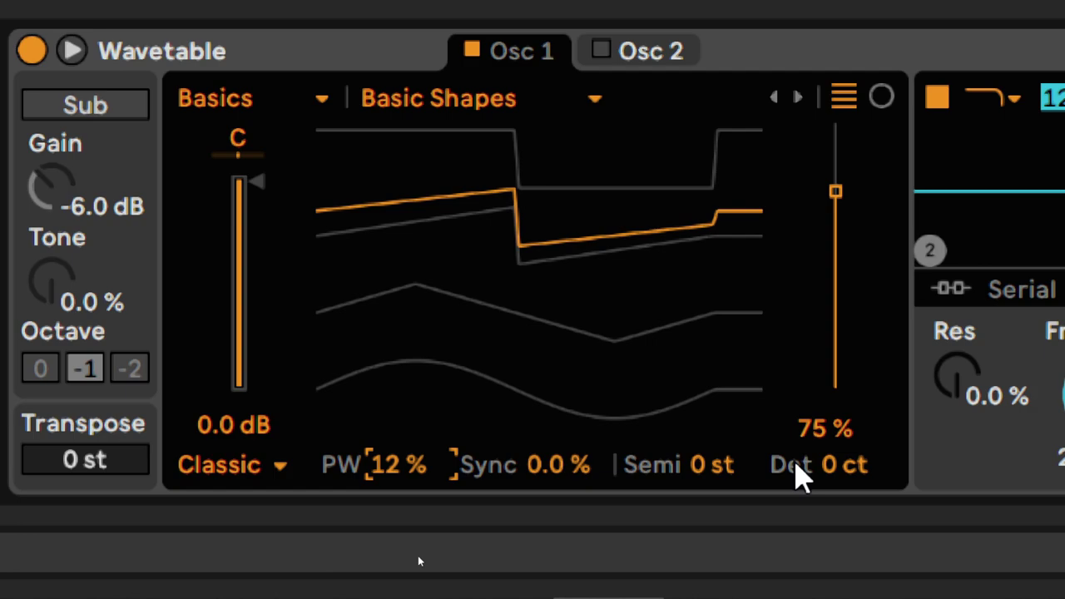
pyautogui.moveTo(708, 469)
pyautogui.mouseDown()
pyautogui.moveTo(708, 441)
pyautogui.moveTo(708, 469)
pyautogui.mouseUp()
pyautogui.press('Down')
pyautogui.press('Down')
pyautogui.press('Down')
pyautogui.press('Up')
pyautogui.moveTo(830, 466); pyautogui.dragTo(830, 451)
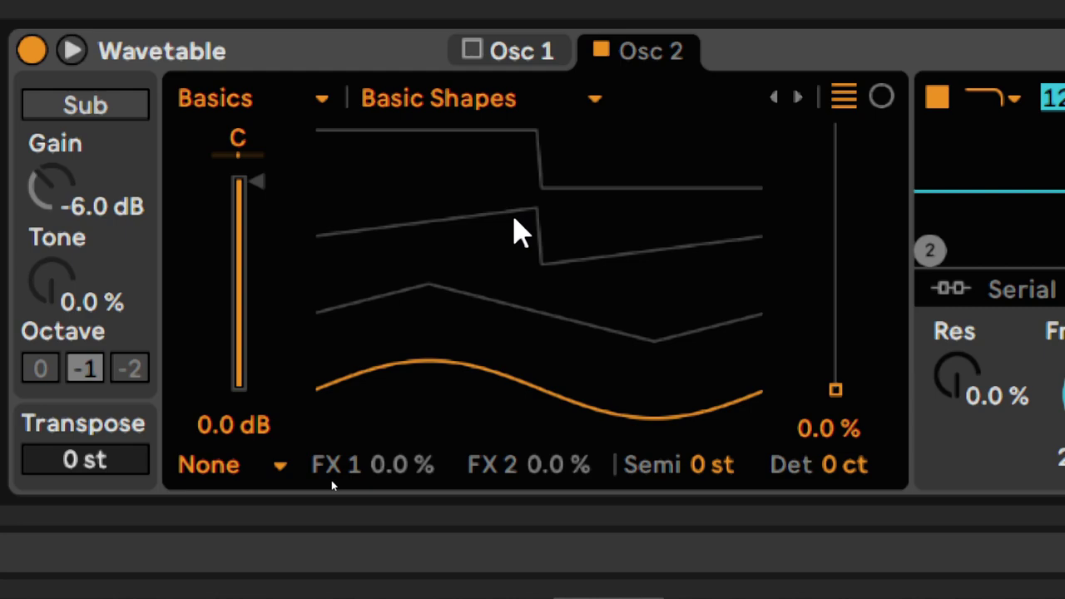
# Set oscillator 2's wavetable position to 75 % and its semitone offset to 12 st
pyautogui.write('775')
pyautogui.press('Return')
pyautogui.write('75')
pyautogui.press('Return')
pyautogui.click(711, 476)
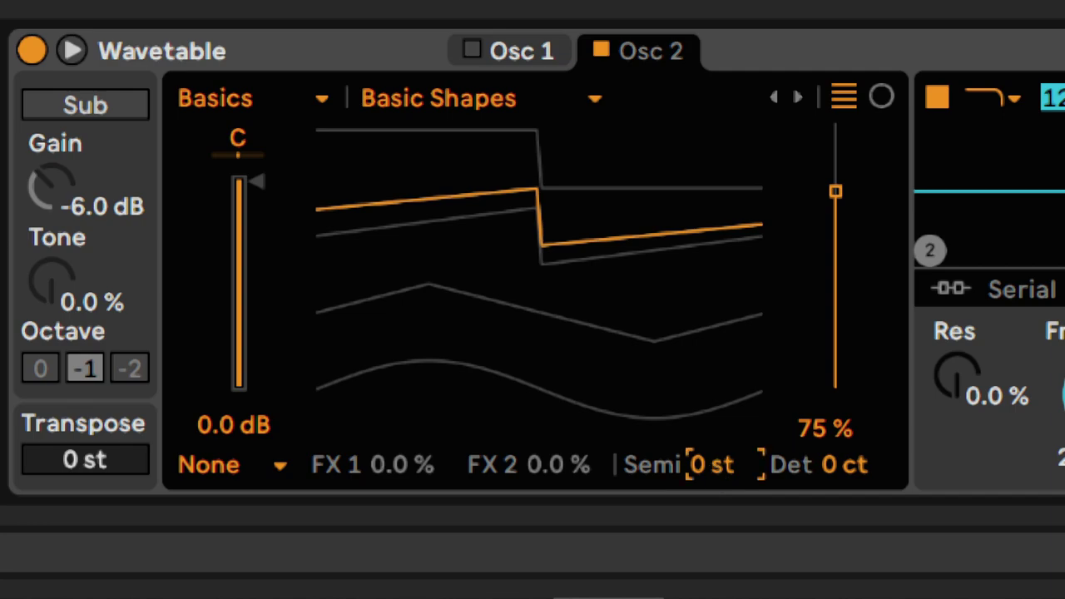
pyautogui.write('12')
pyautogui.press('Return')
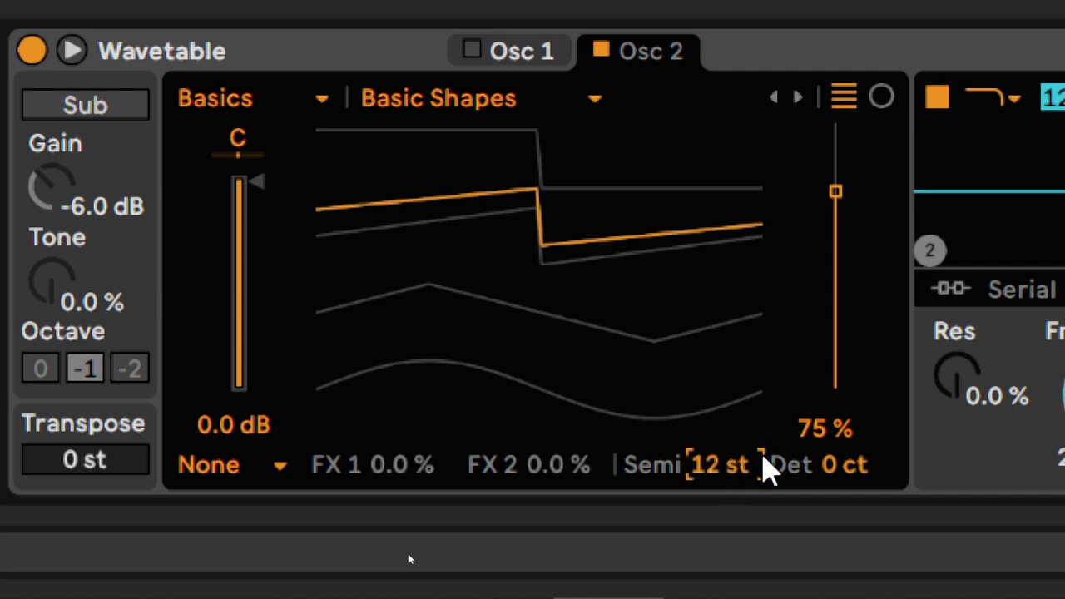
# Detune oscillator 2 by -11 ct
pyautogui.click(837, 475)
pyautogui.write('-5')
pyautogui.press('Return')
pyautogui.moveTo(837, 475); pyautogui.dragTo(837, 497)
pyautogui.write('-11')
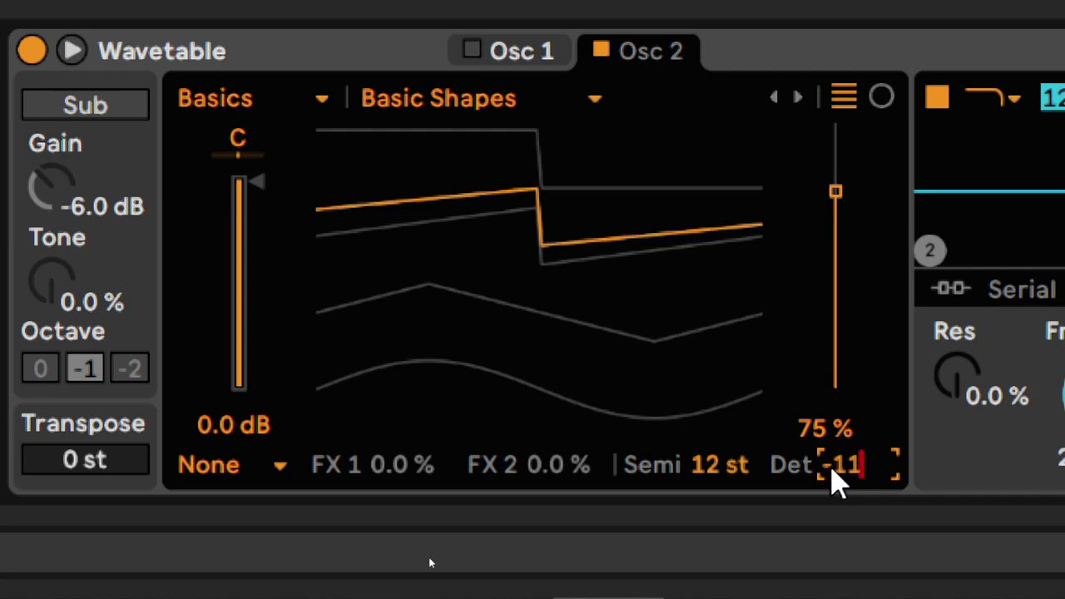
pyautogui.press('Return')
# Switch oscillator 2's effect mode to Classic and set its Sync amount to 12 %
pyautogui.click(287, 463)
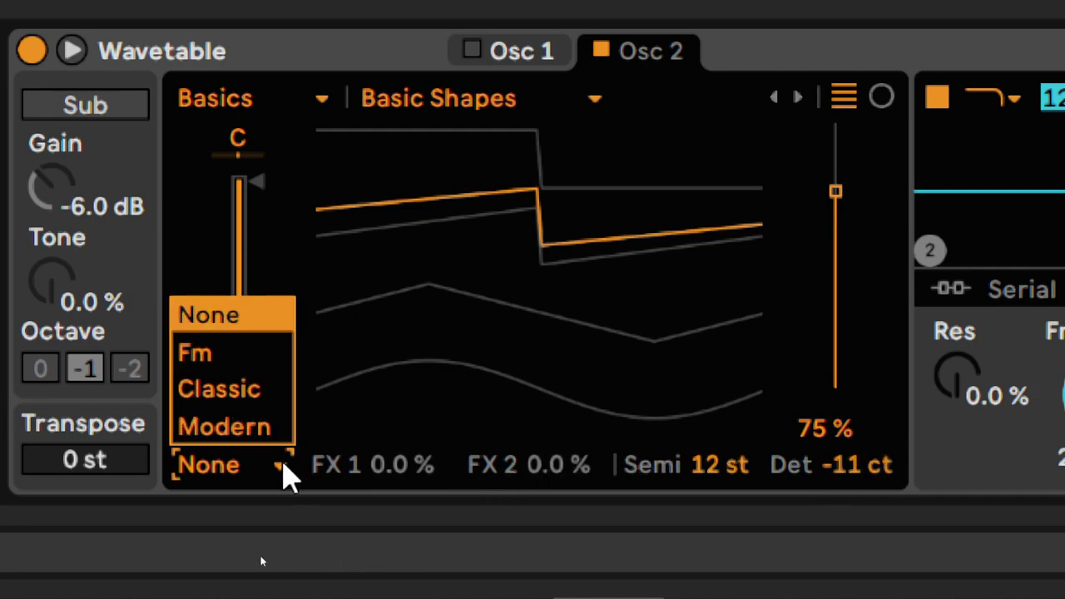
pyautogui.click(235, 394)
pyautogui.moveTo(539, 482); pyautogui.dragTo(539, 464)
pyautogui.write('12')
pyautogui.press('Return')
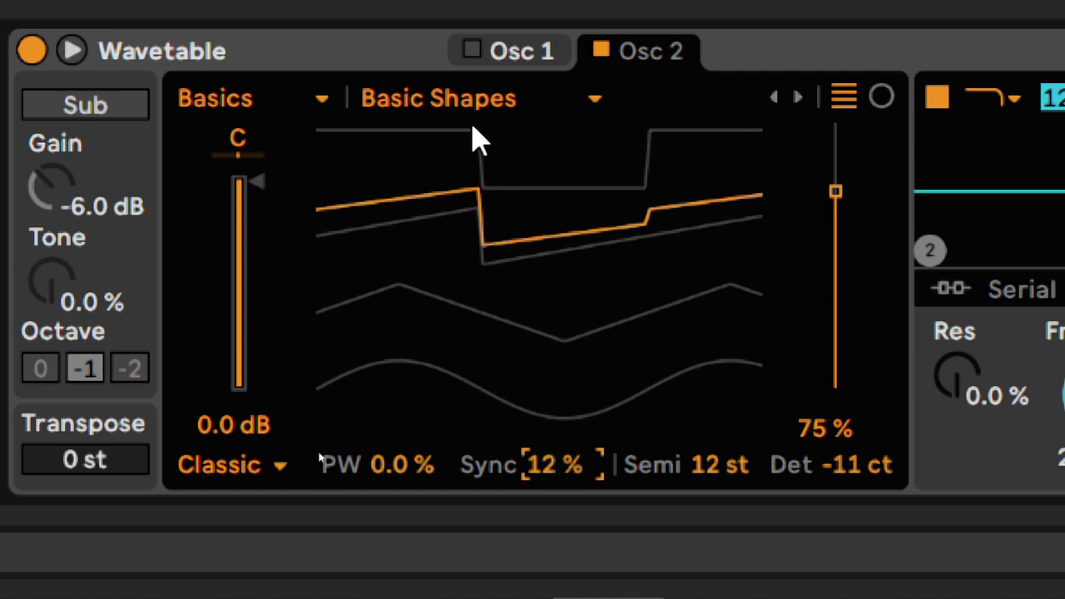
# Toggle the two oscillators on and off to compare them, and leave both Osc 1 and Osc 2 enabled
pyautogui.click(493, 53)
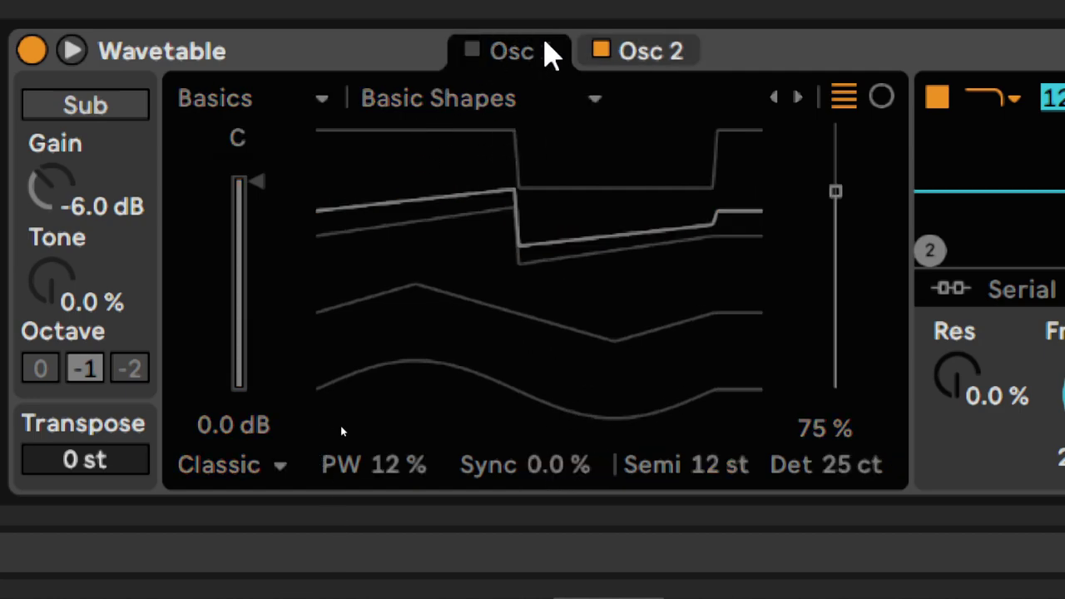
pyautogui.click(600, 50)
pyautogui.click(470, 50)
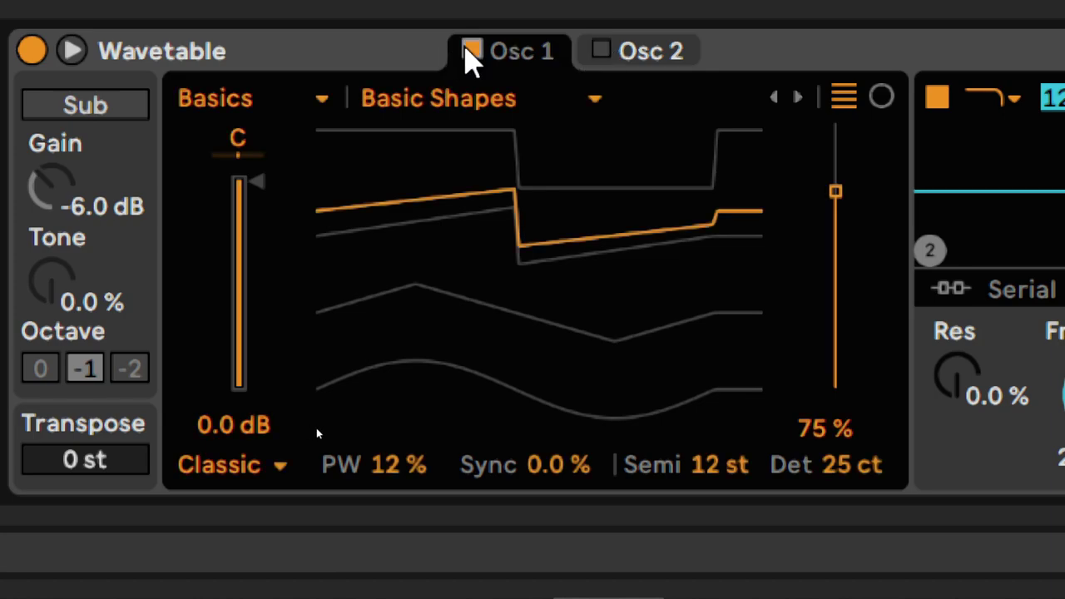
pyautogui.click(469, 50)
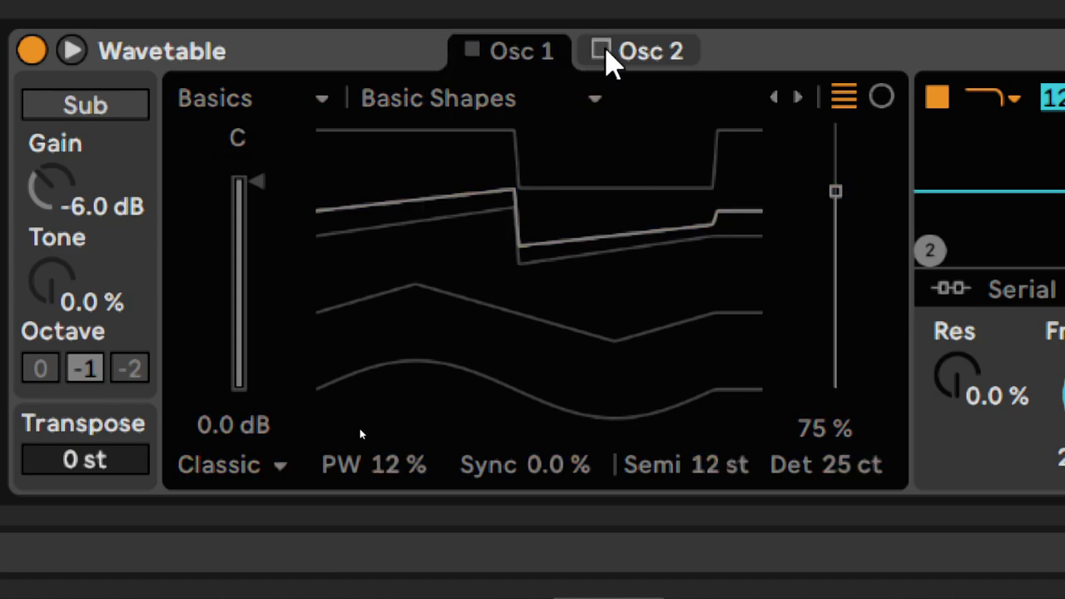
pyautogui.click(472, 52)
pyautogui.click(632, 55)
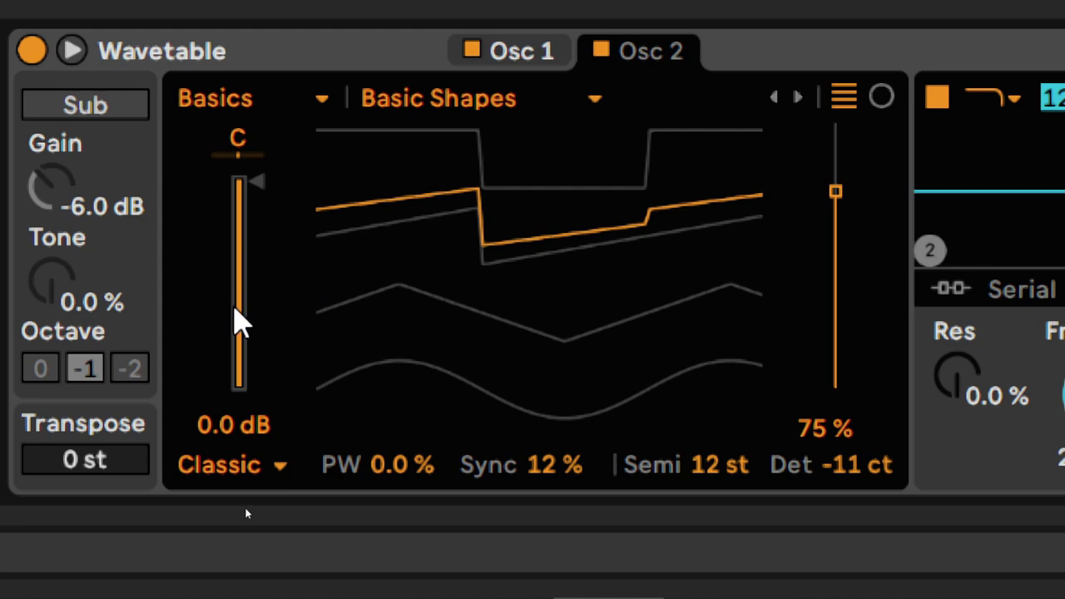
# Lower oscillator 2's gain to -2.5 dB
pyautogui.moveTo(265, 182); pyautogui.dragTo(257, 238)
pyautogui.write('-2.5')
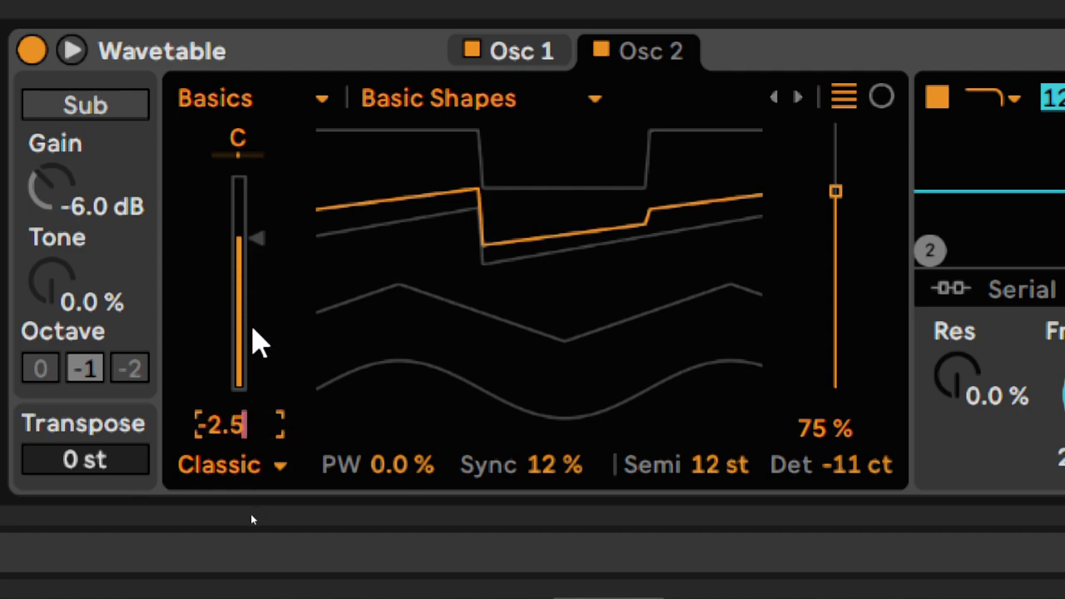
pyautogui.press('Return')
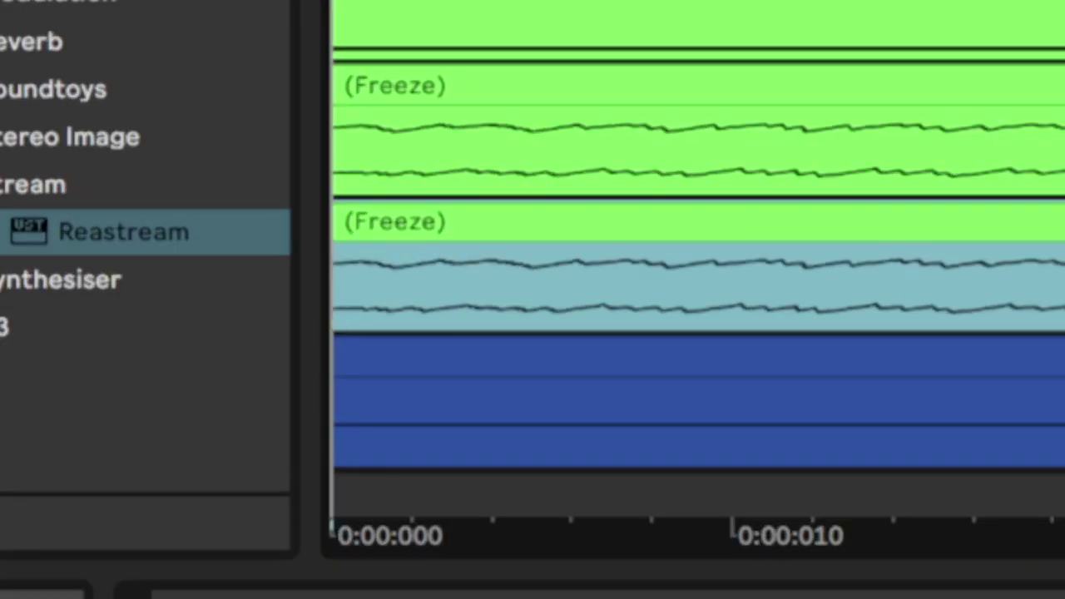
# Shift the lower frozen clip slightly later in time and enable notch bands 8, 7, 6 and 5 in EQ Eight
pyautogui.moveTo(426, 222); pyautogui.dragTo(588, 223)
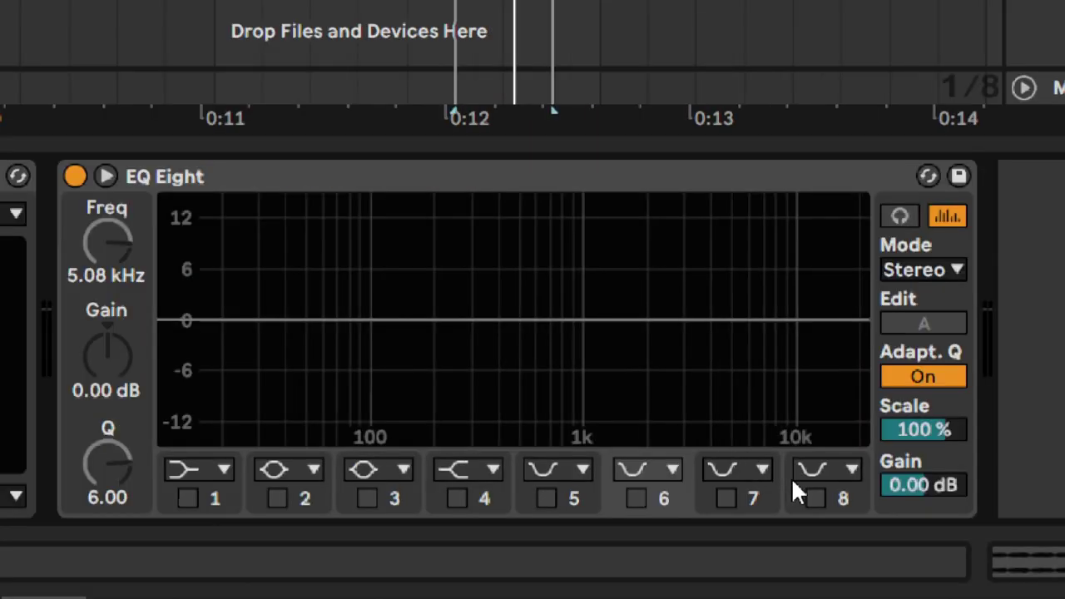
pyautogui.click(815, 498)
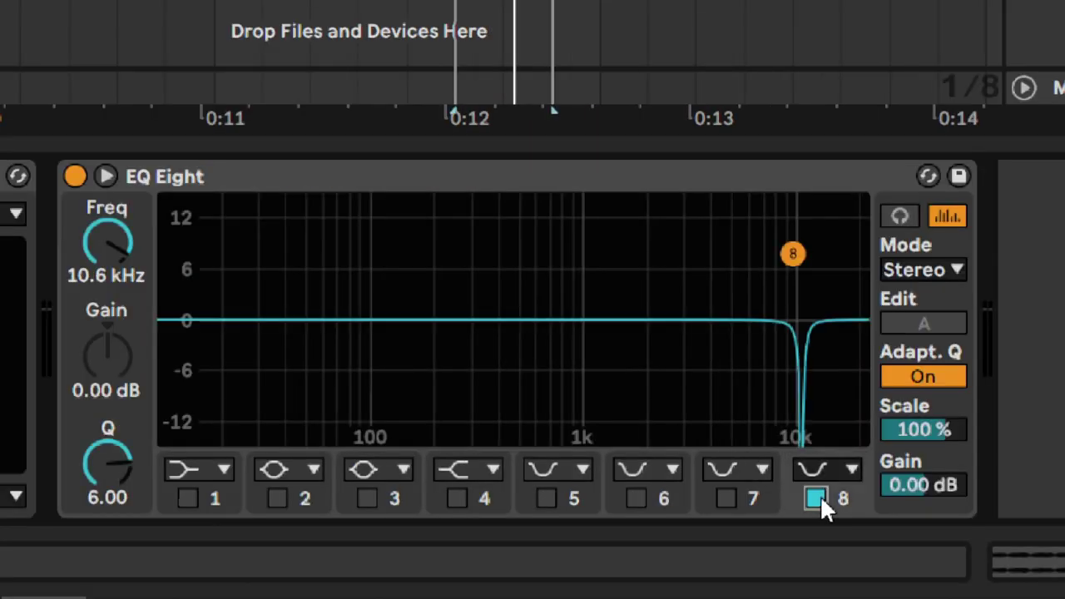
pyautogui.click(725, 498)
pyautogui.click(636, 497)
pyautogui.click(547, 497)
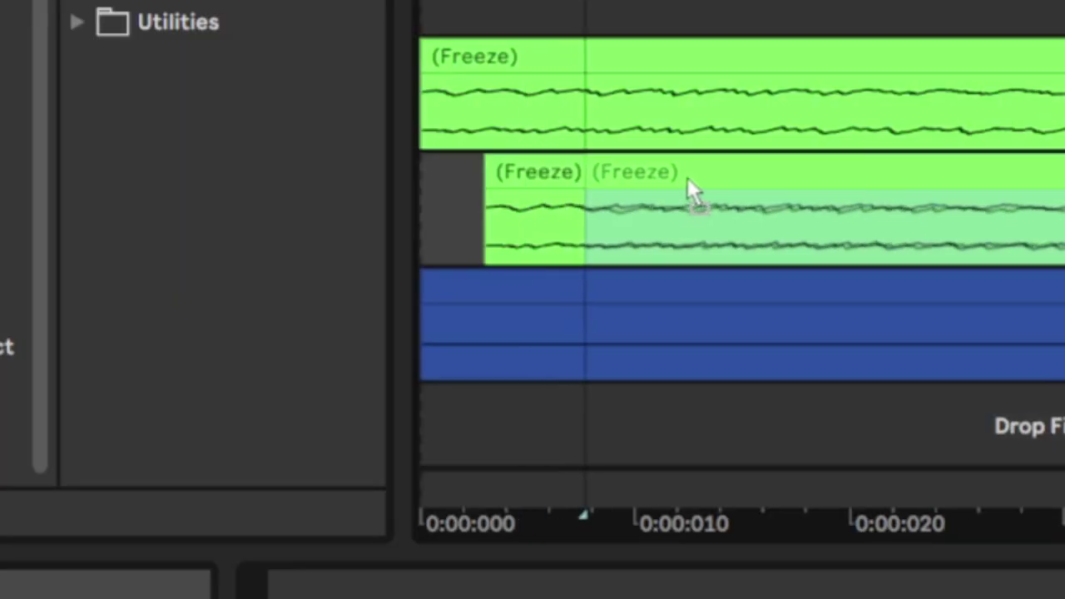
# Move the lower frozen clip further along the timeline and set EQ Eight band 6's notch frequency to 3.74 kHz
pyautogui.moveTo(694, 180)
pyautogui.mouseDown()
pyautogui.moveTo(518, 191)
pyautogui.moveTo(723, 178)
pyautogui.mouseUp()
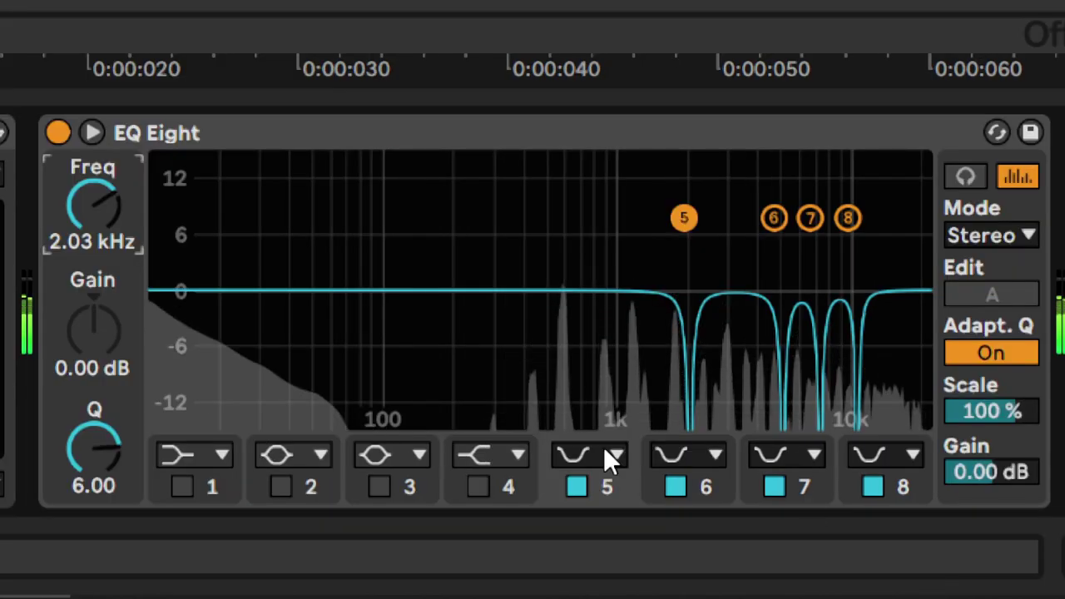
pyautogui.click(703, 487)
pyautogui.moveTo(94, 196); pyautogui.dragTo(94, 217)
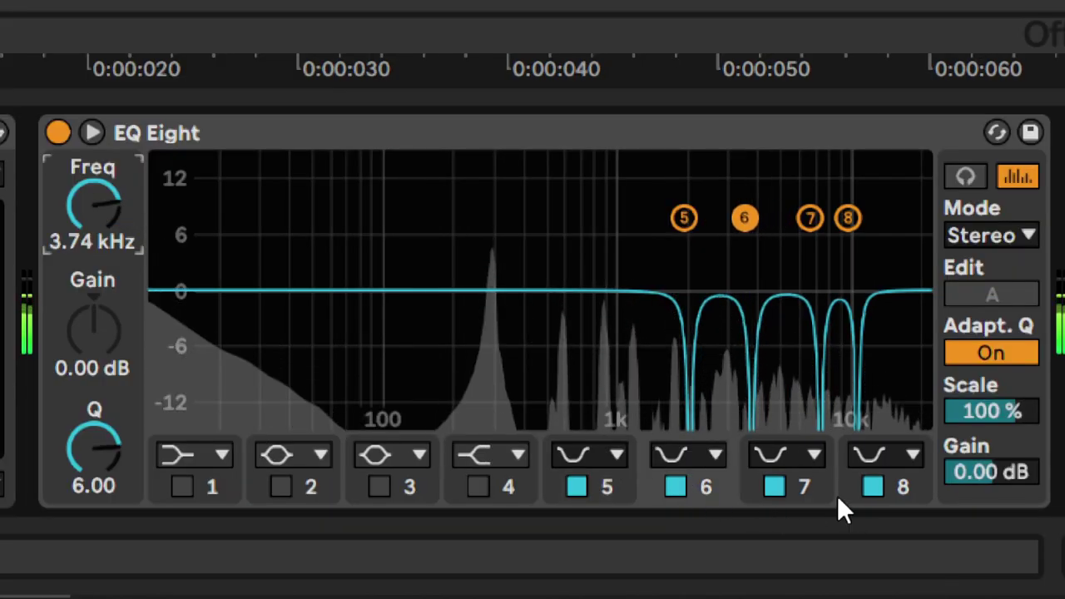
pyautogui.click(808, 489)
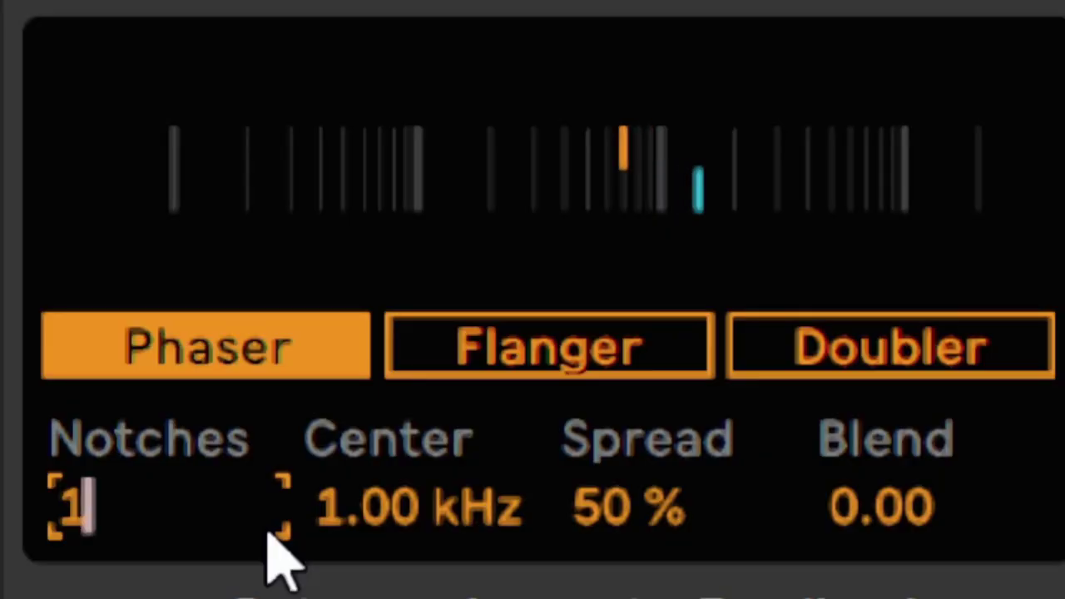
# Set the phaser's Notches to 2 and raise its Spread
pyautogui.write('2')
pyautogui.press('Return')
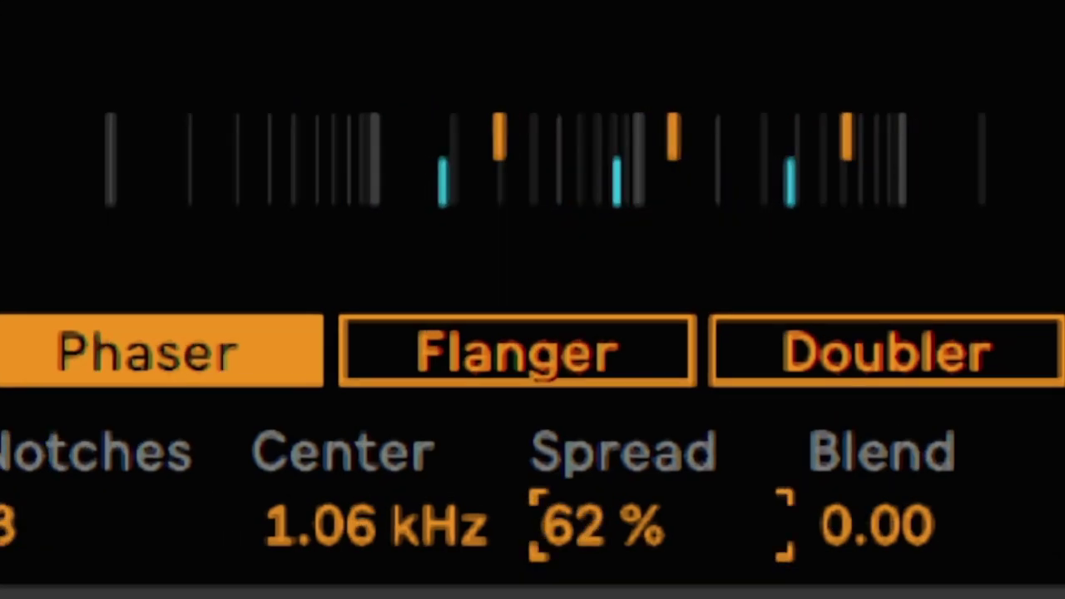
pyautogui.moveTo(582, 524); pyautogui.dragTo(582, 474)
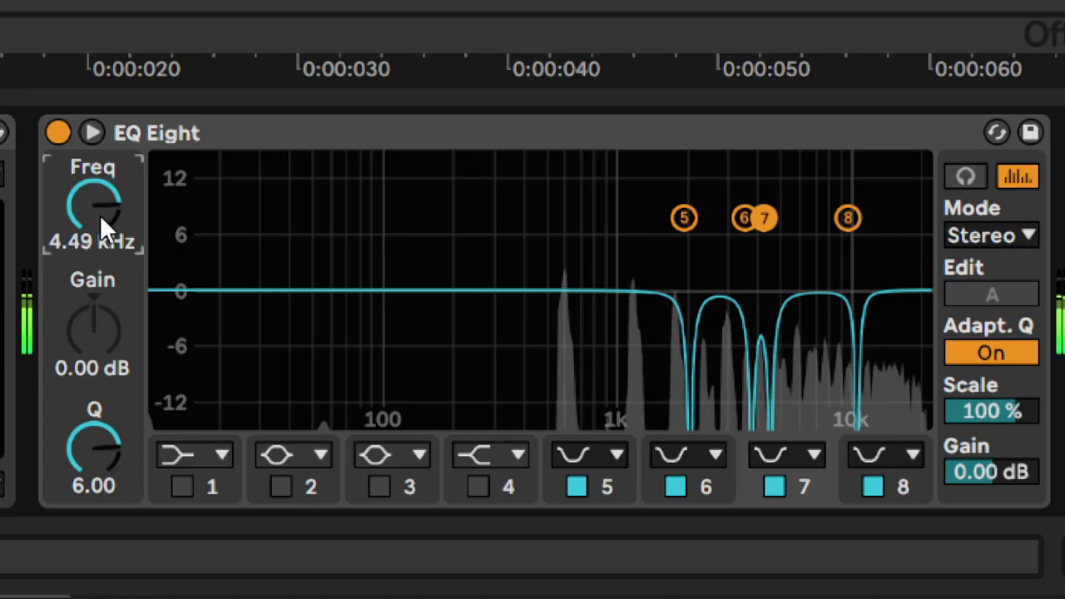
# Lower the frequency of EQ Eight's band 8 notch
pyautogui.click(919, 489)
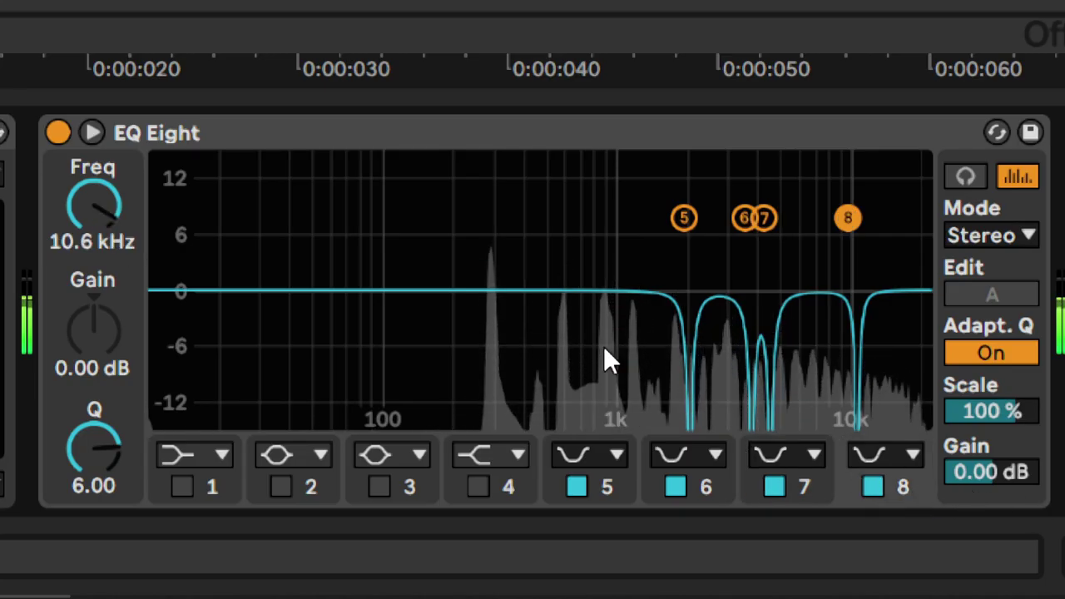
pyautogui.moveTo(139, 223); pyautogui.dragTo(139, 241)
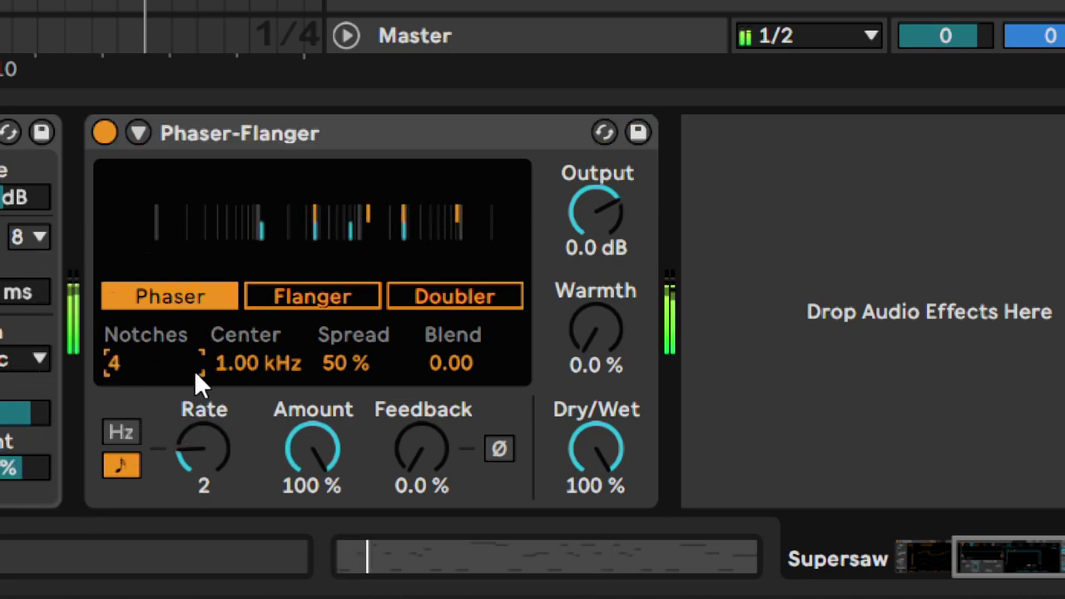
# Try the Phaser-Flanger with 1 notch and with 12 notches, and settle Notches on 3
pyautogui.press('Down')
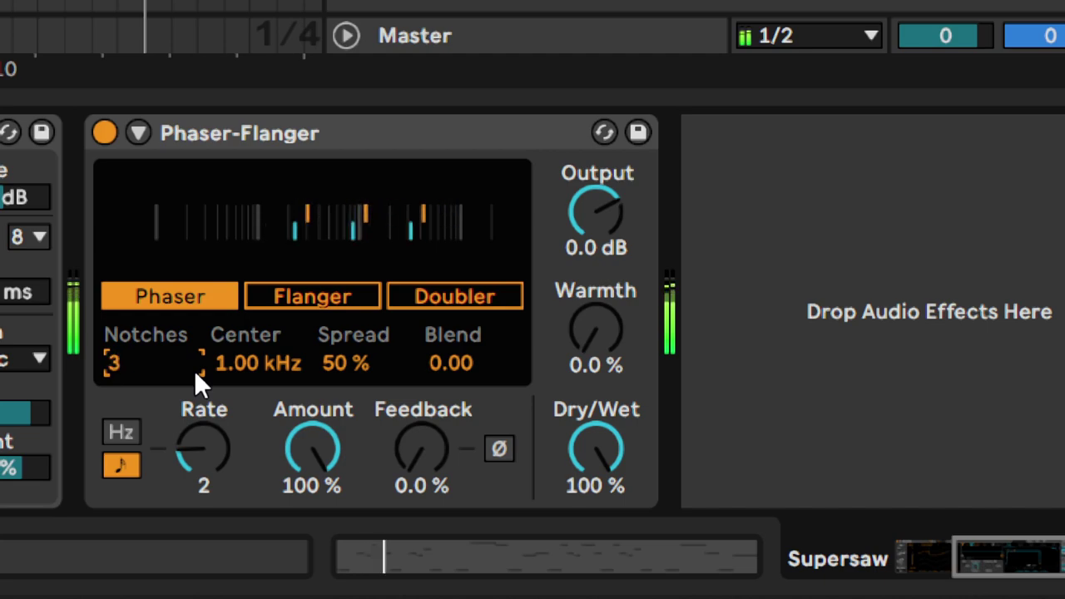
pyautogui.press('Down')
pyautogui.press('Down')
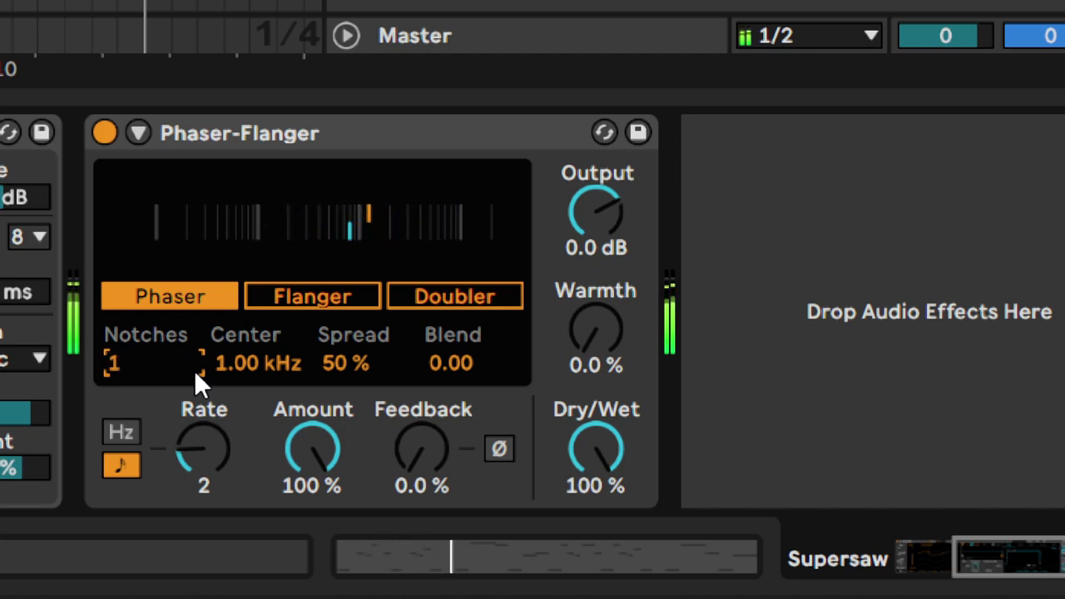
pyautogui.write('12')
pyautogui.press('Return')
pyautogui.write('3')
pyautogui.press('Return')
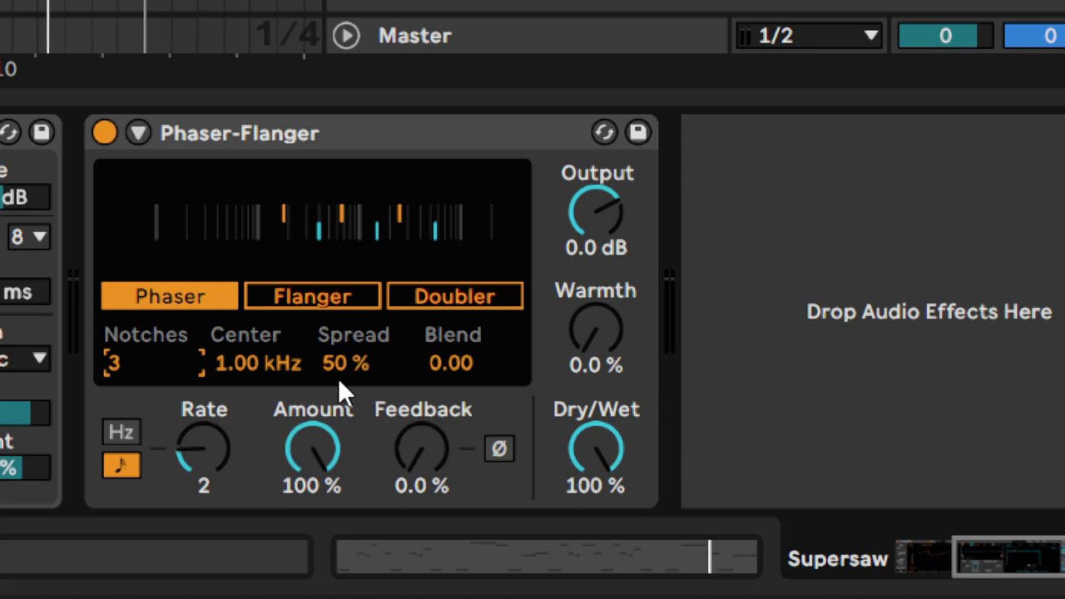
# Set the phaser's Center frequency to 1.06 kHz
pyautogui.moveTo(234, 362)
pyautogui.mouseDown()
pyautogui.moveTo(234, 333)
pyautogui.moveTo(238, 416)
pyautogui.moveTo(243, 372)
pyautogui.mouseUp()
pyautogui.write('1060')
pyautogui.press('Return')
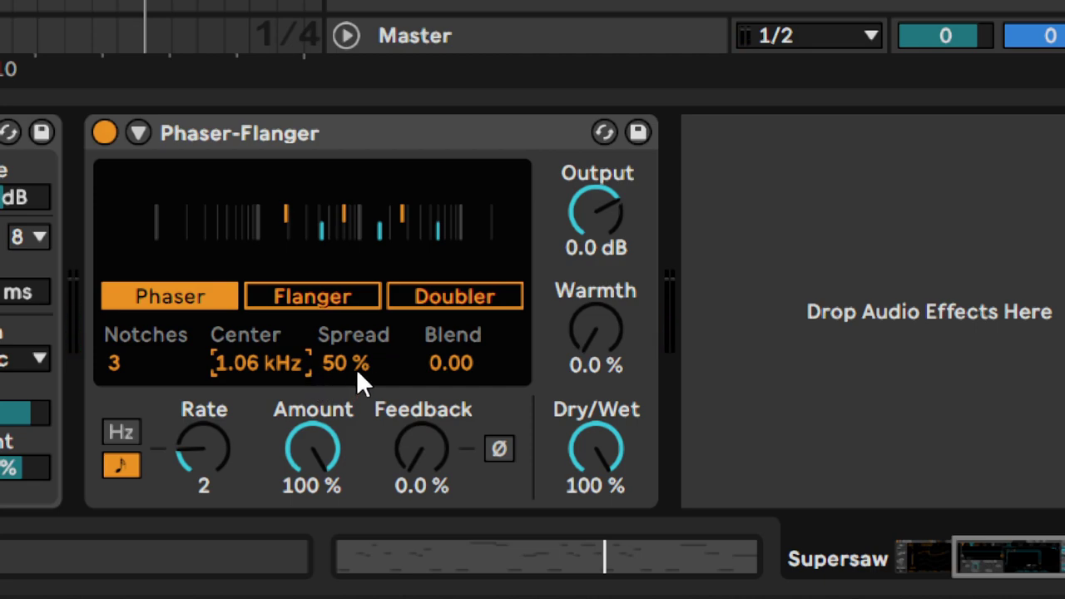
# Try the phaser with a Spread of 0 % and with different Blend amounts, restoring Spread to 50 % and Blend to 0.00
pyautogui.moveTo(333, 363); pyautogui.dragTo(333, 426)
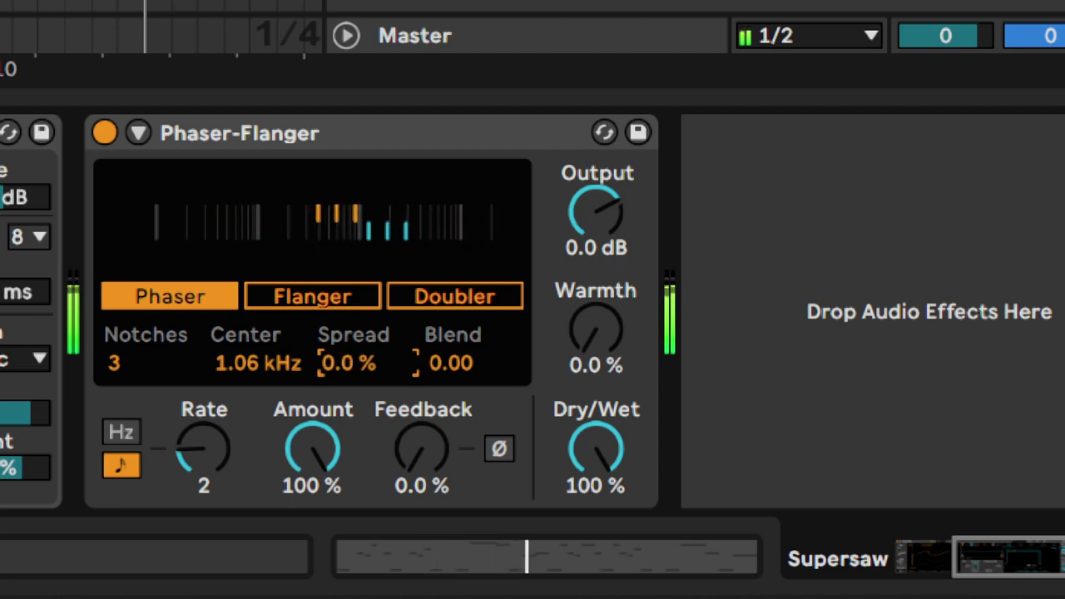
pyautogui.doubleClick(333, 360)
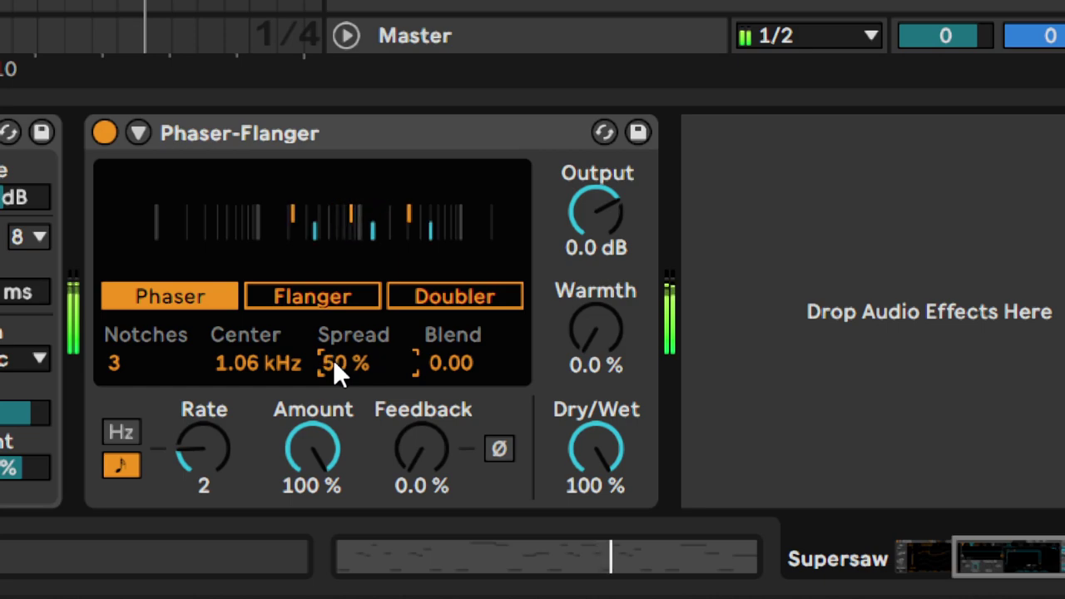
pyautogui.click(443, 366)
pyautogui.moveTo(442, 366); pyautogui.dragTo(443, 332)
pyautogui.moveTo(473, 363); pyautogui.dragTo(472, 329)
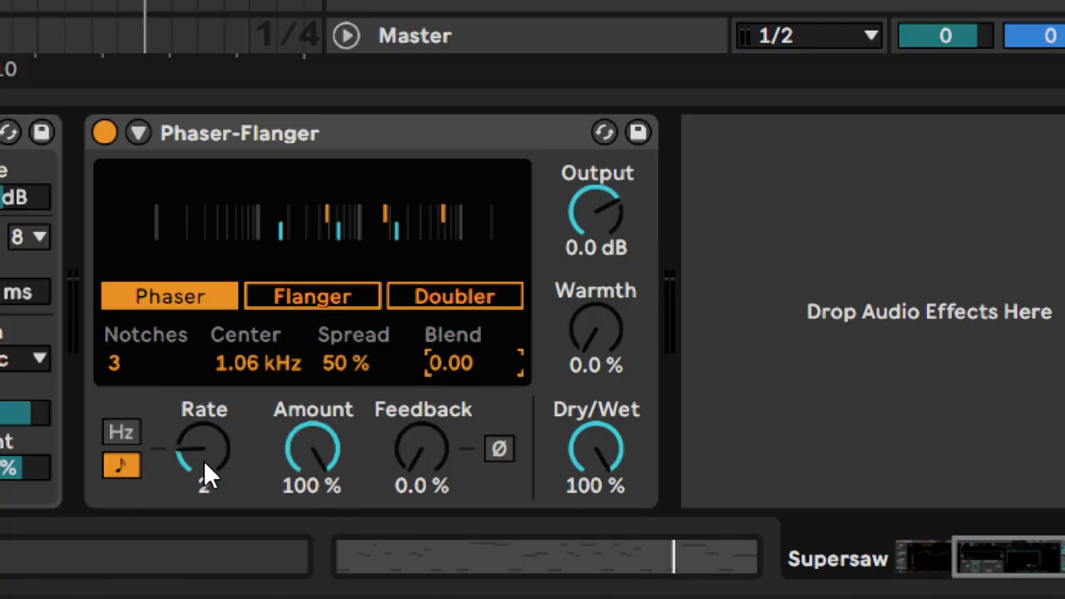
# Set the phaser's tempo-synced Rate to 1
pyautogui.click(208, 458)
pyautogui.write('1.')
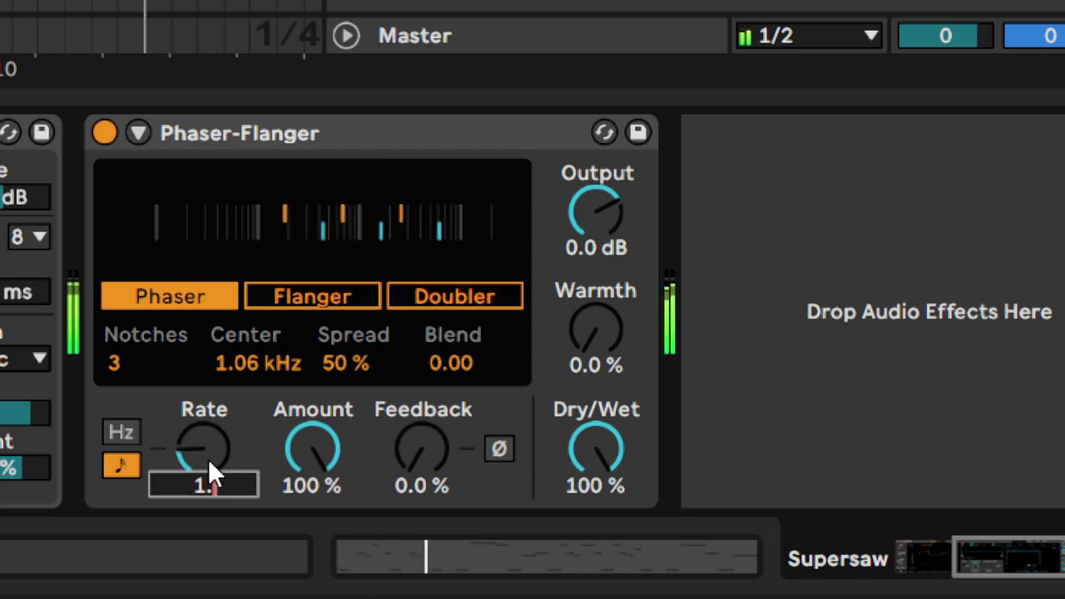
pyautogui.press('Return')
pyautogui.moveTo(252, 452); pyautogui.dragTo(238, 432)
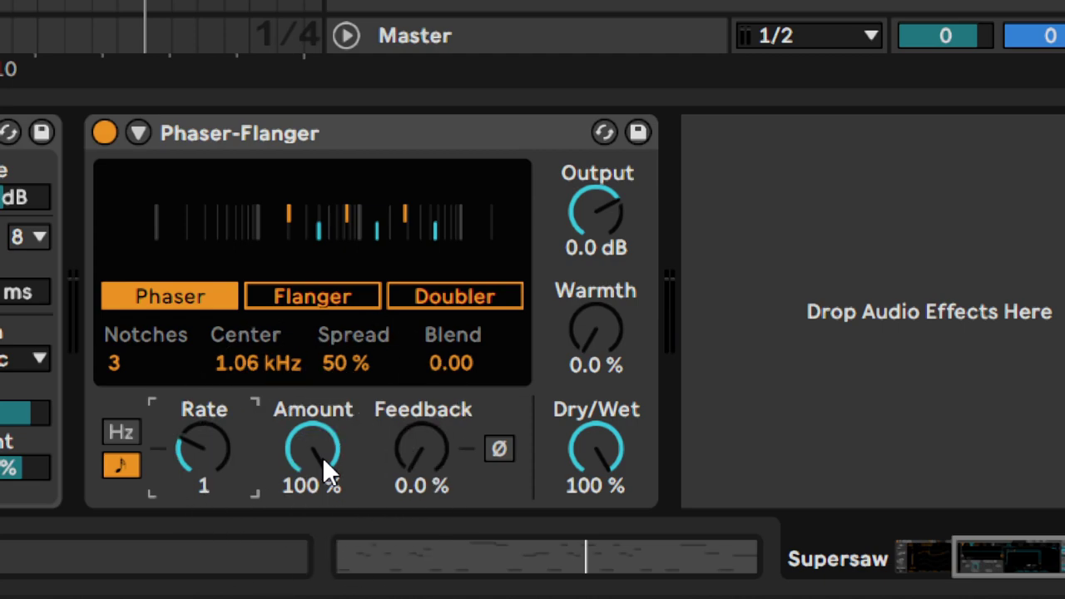
# Set the phaser's modulation Amount to 55 % and its Feedback to 4.0 %
pyautogui.moveTo(316, 452); pyautogui.dragTo(316, 489)
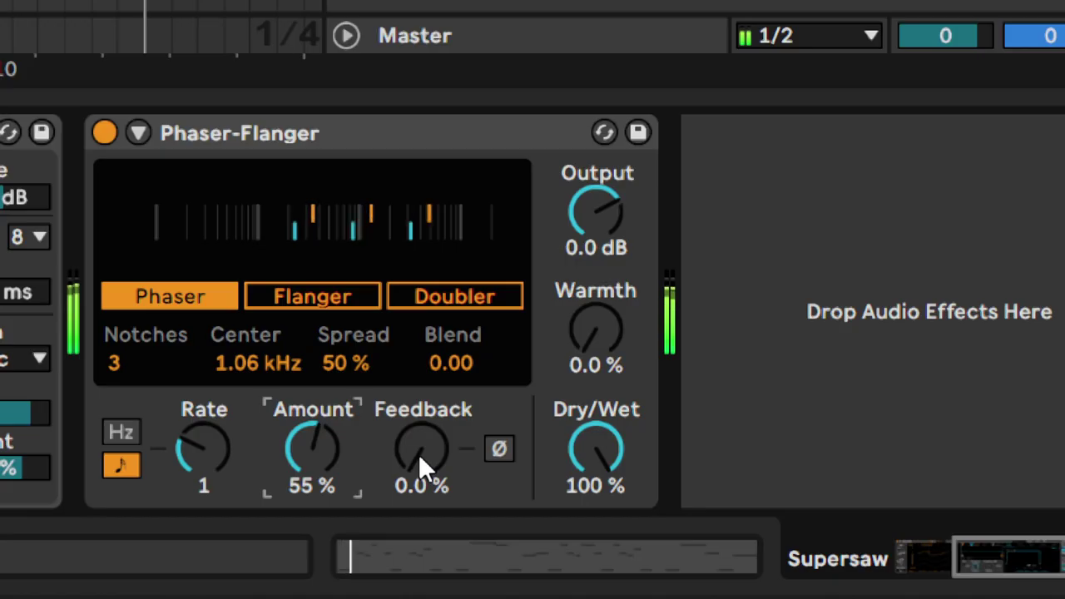
pyautogui.moveTo(418, 453); pyautogui.dragTo(419, 382)
pyautogui.write('4')
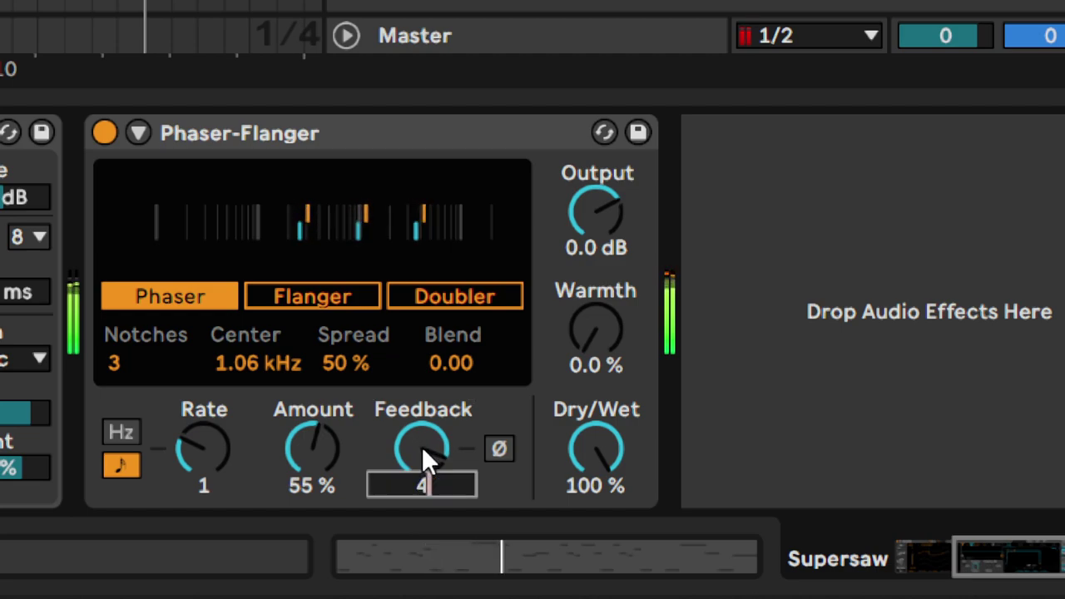
pyautogui.press('Return')
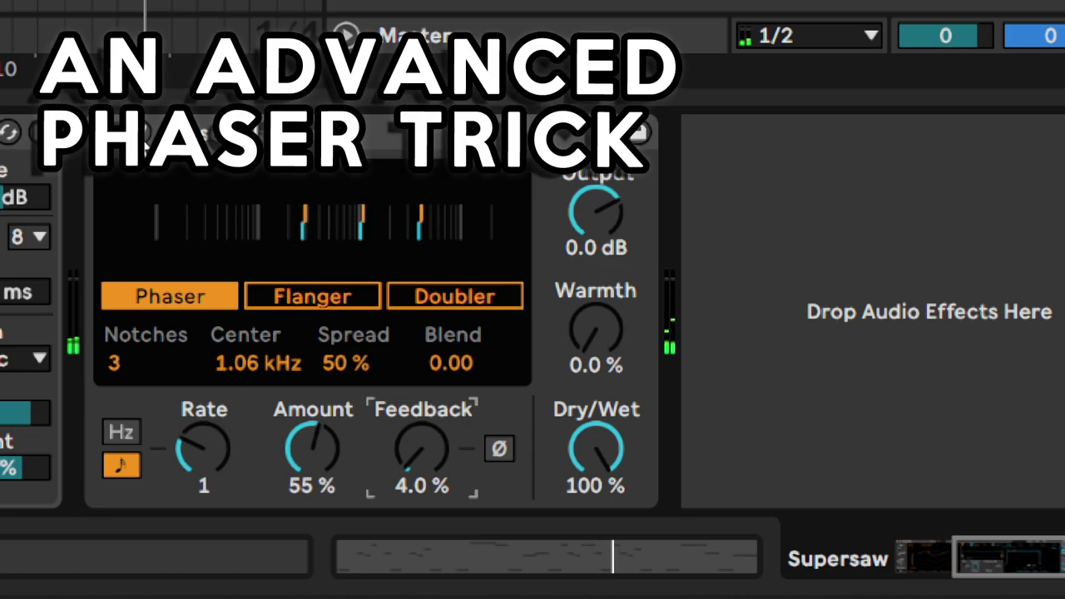
# Expand the Phaser-Flanger's extra LFO settings and compare LFO Phase values of 0° and 180°, leaving Phase at 0°
pyautogui.click(143, 139)
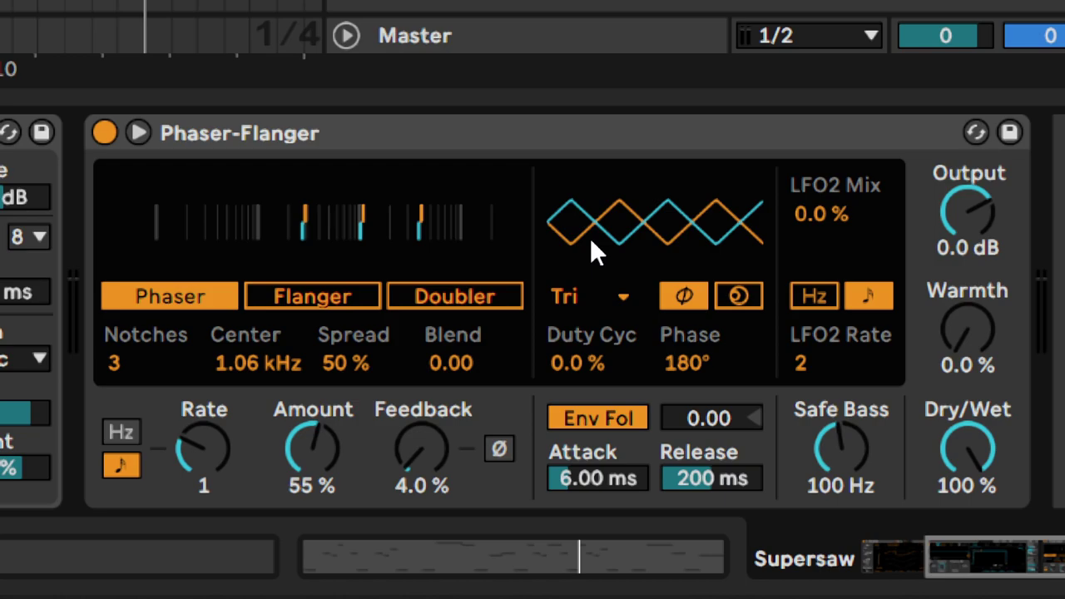
pyautogui.click(674, 357)
pyautogui.write('0')
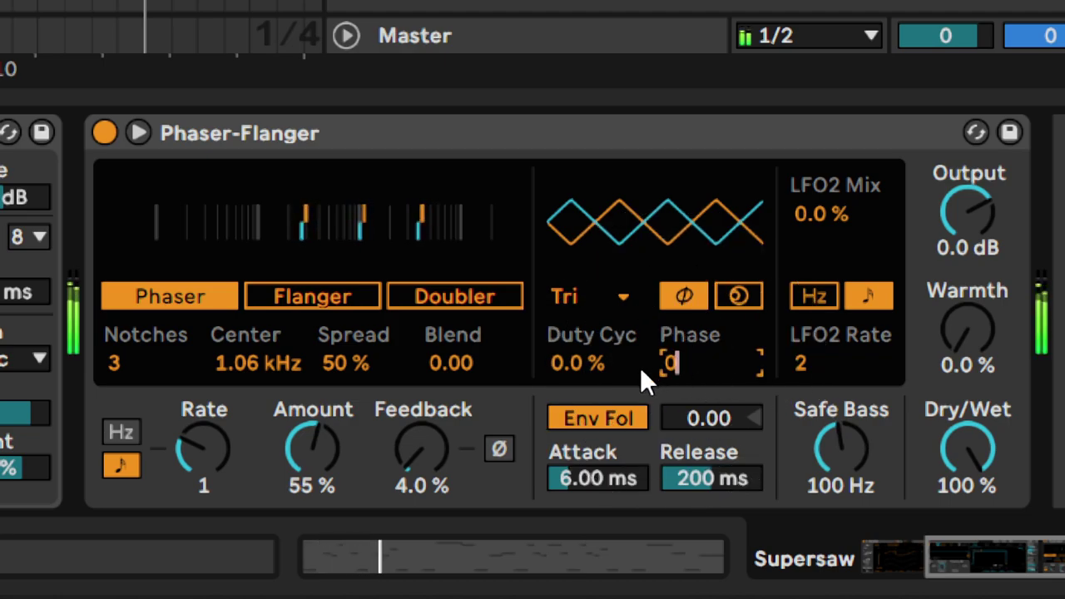
pyautogui.press('Return')
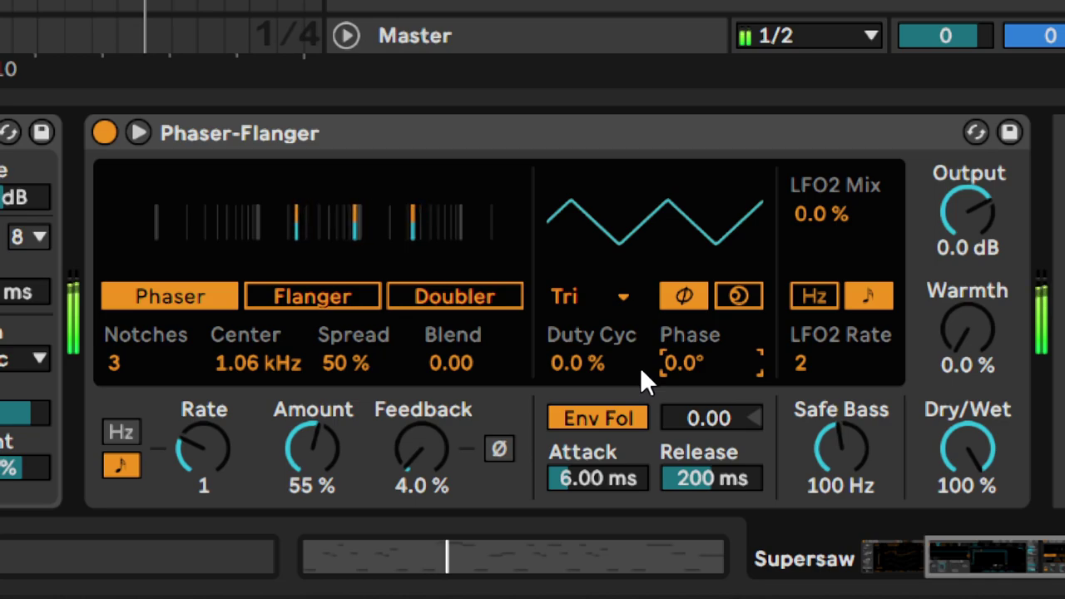
pyautogui.write('180')
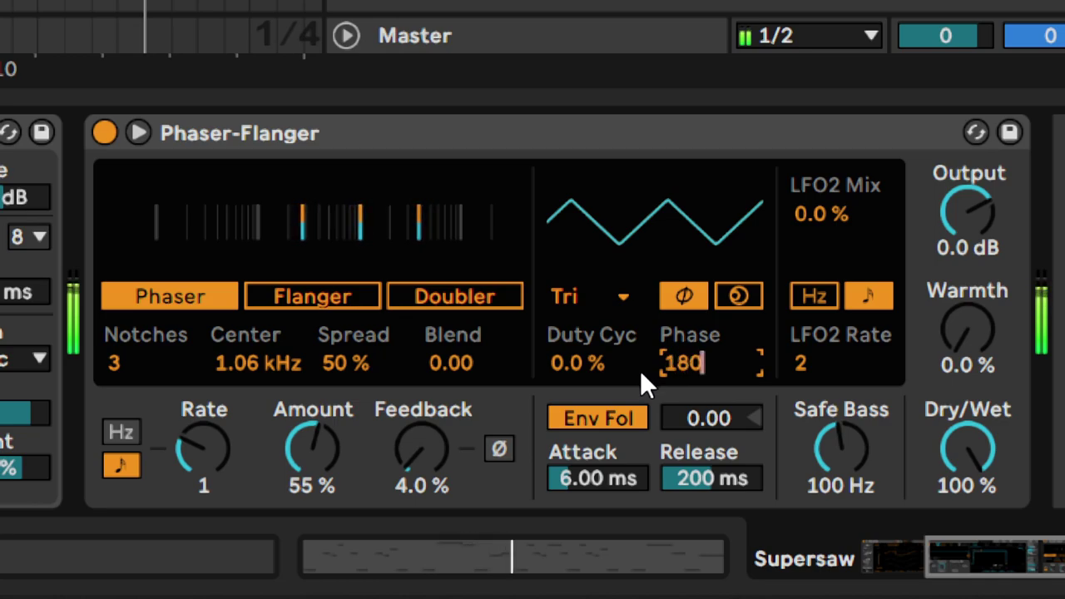
pyautogui.press('Return')
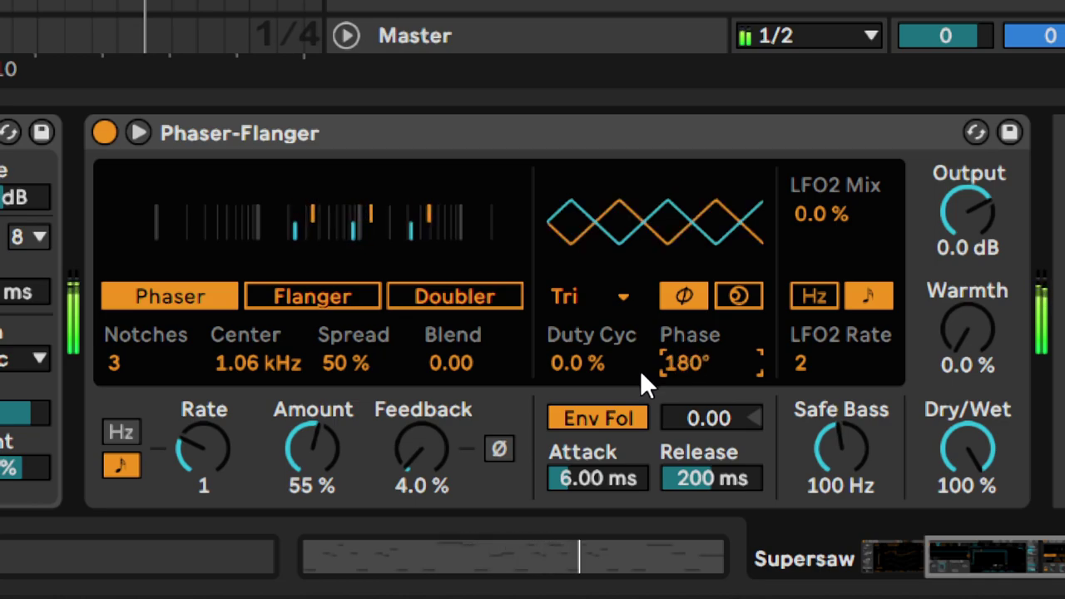
pyautogui.write('0')
pyautogui.press('Return')
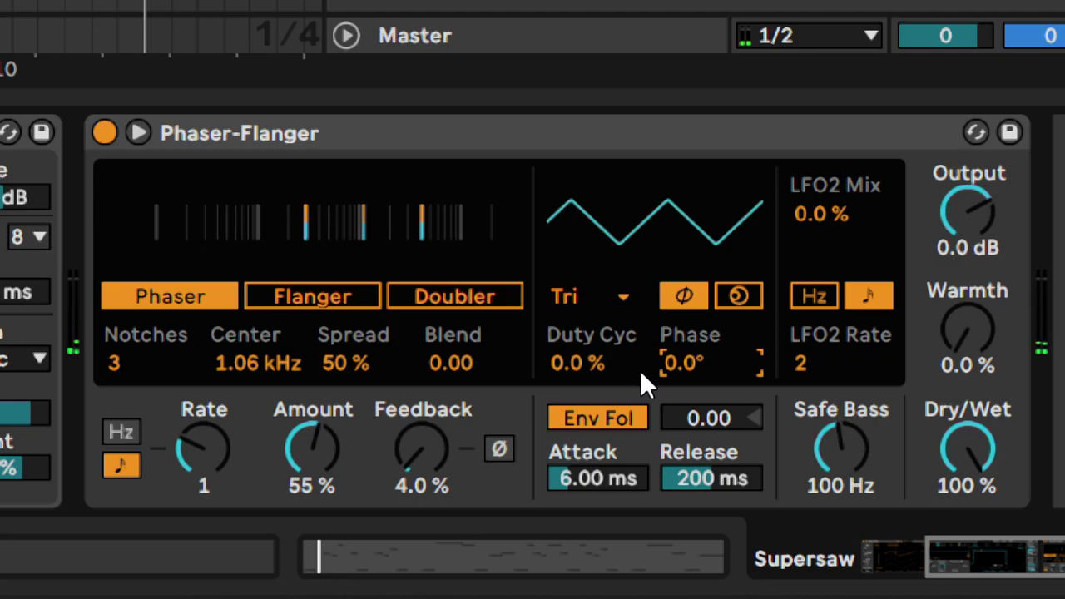
# Set the phaser LFO's Duty Cycle to 27 %
pyautogui.click(581, 368)
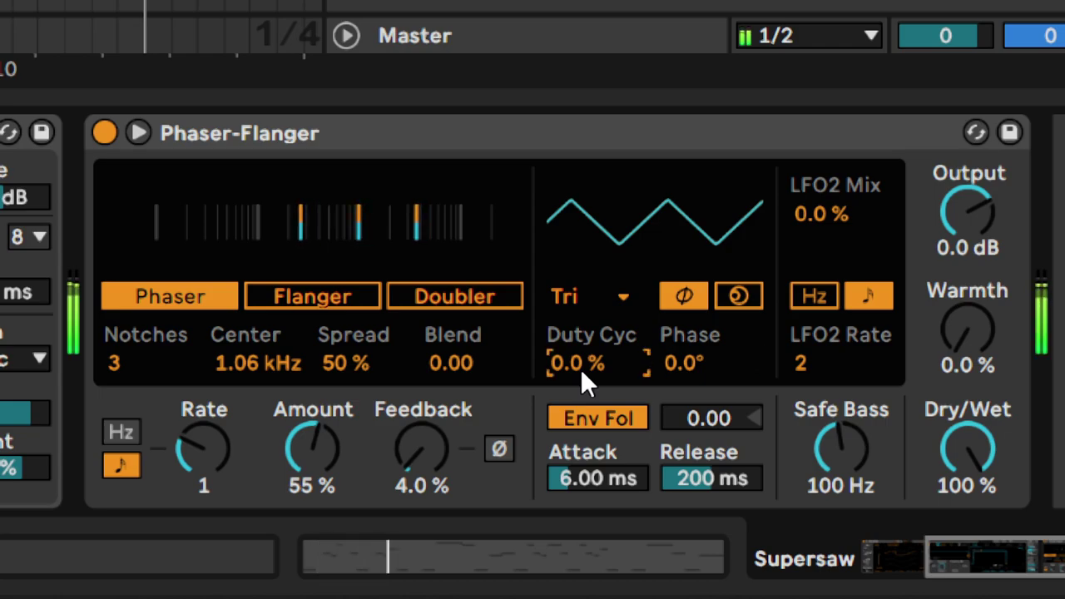
pyautogui.write('27')
pyautogui.press('Return')
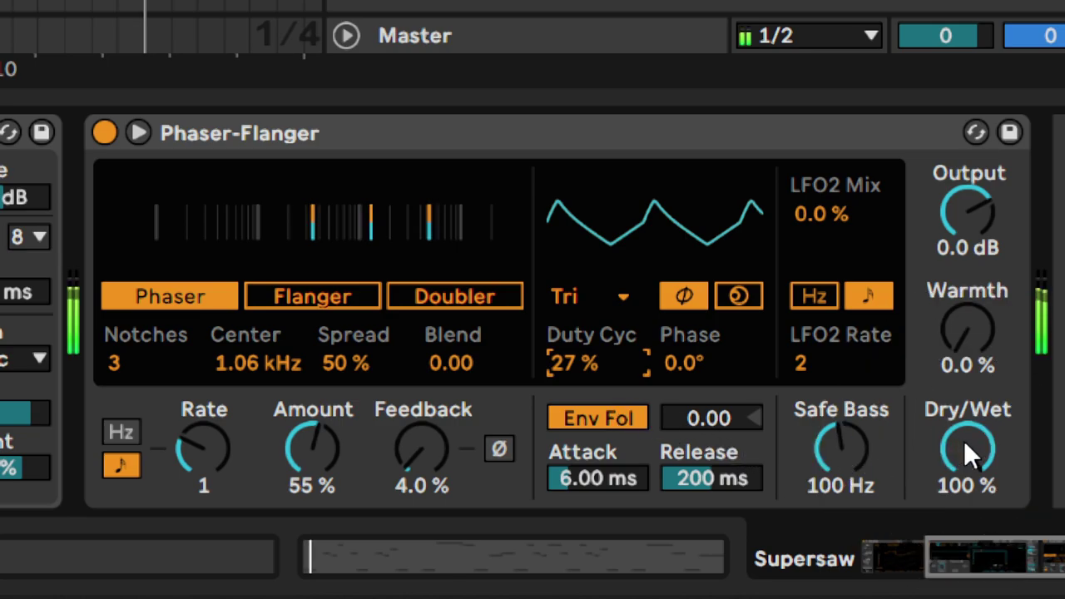
# Set the Phaser-Flanger's Dry/Wet to 85 % and compare the sound with the device bypassed and active
pyautogui.moveTo(965, 440); pyautogui.dragTo(965, 464)
pyautogui.write('85')
pyautogui.press('Return')
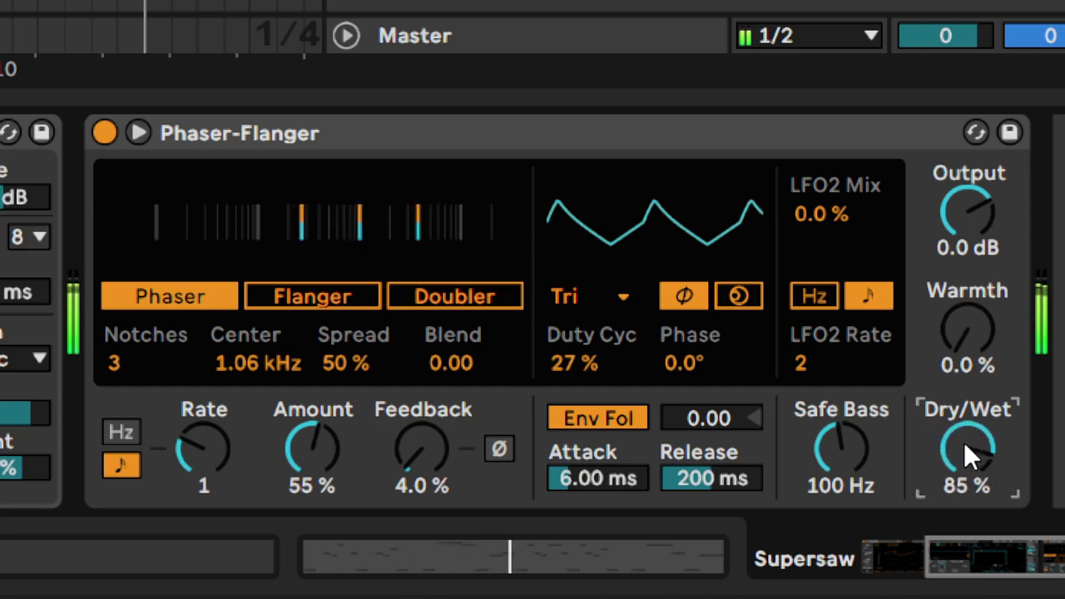
pyautogui.click(105, 133)
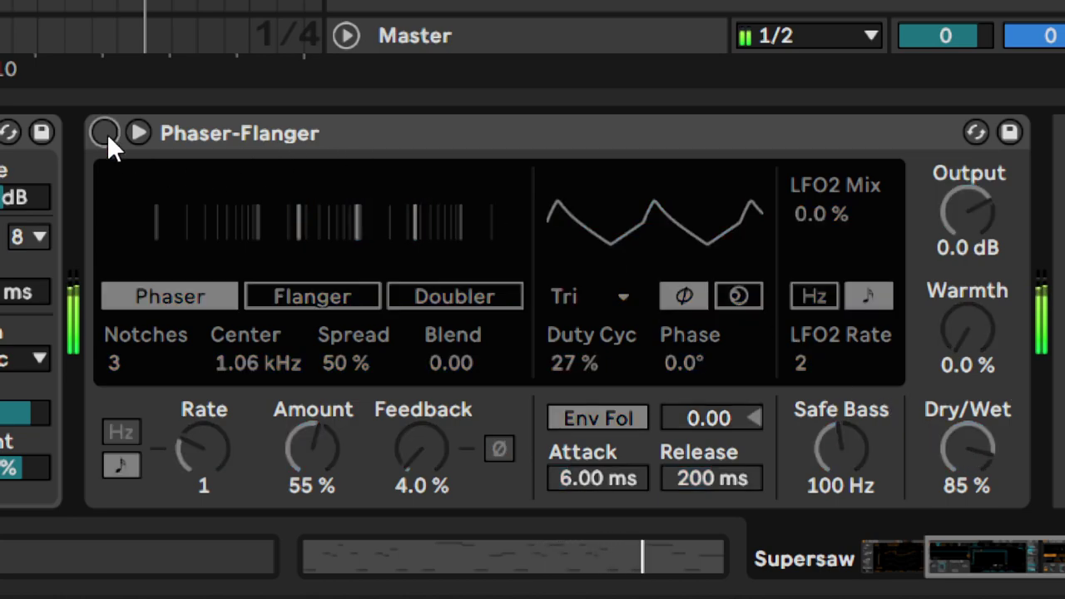
pyautogui.click(106, 133)
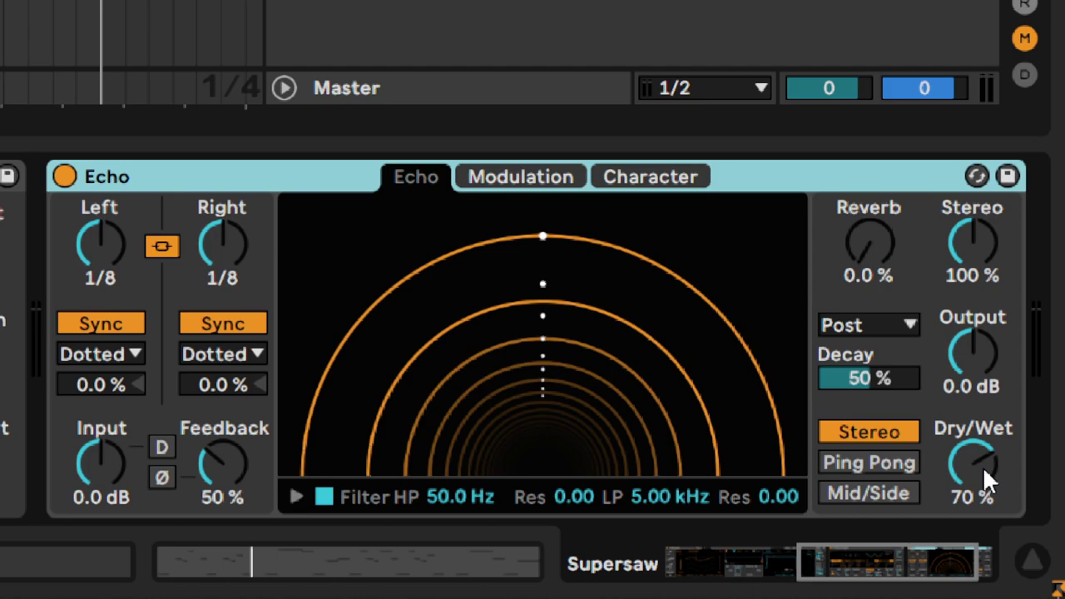
# Lower Echo's Dry/Wet to 40 %, set both linked delay channels to 4 in 16th mode, and compare with Echo bypassed
pyautogui.moveTo(982, 466); pyautogui.dragTo(983, 475)
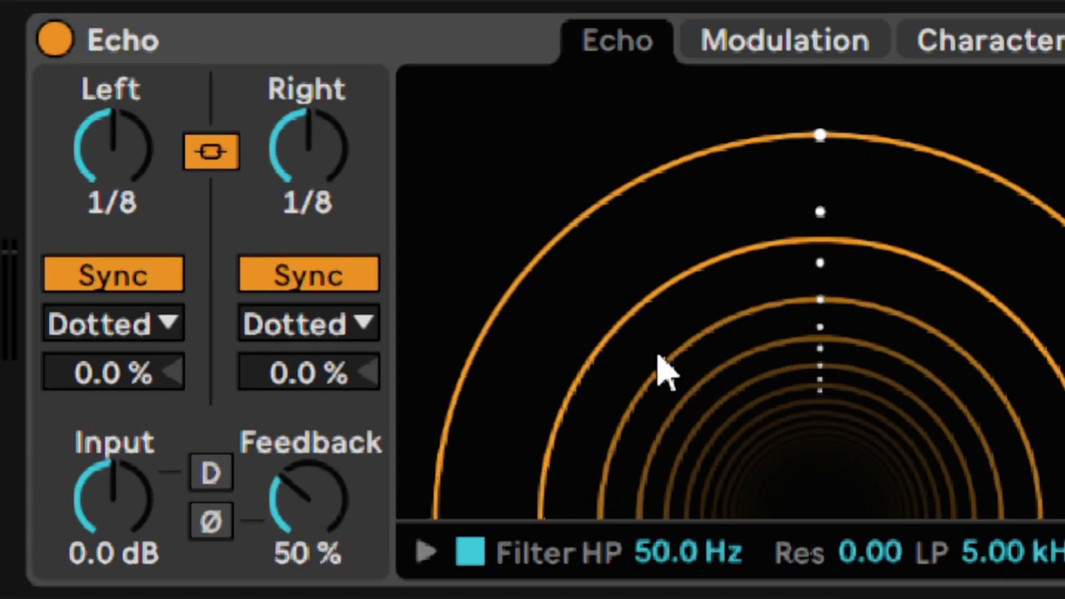
pyautogui.press('ctrl')
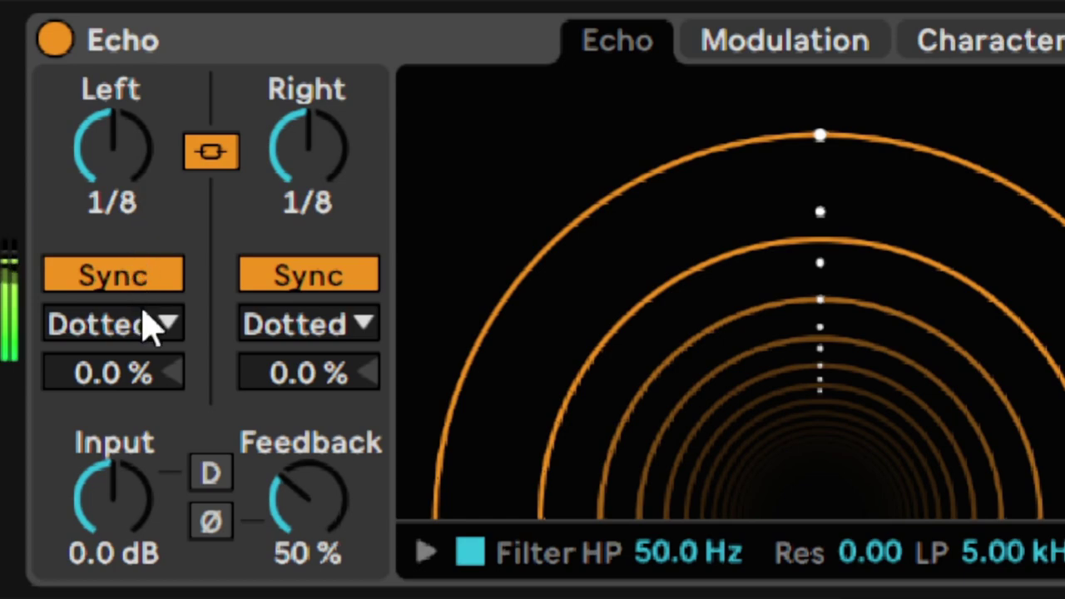
pyautogui.click(147, 320)
pyautogui.click(152, 371)
pyautogui.click(282, 326)
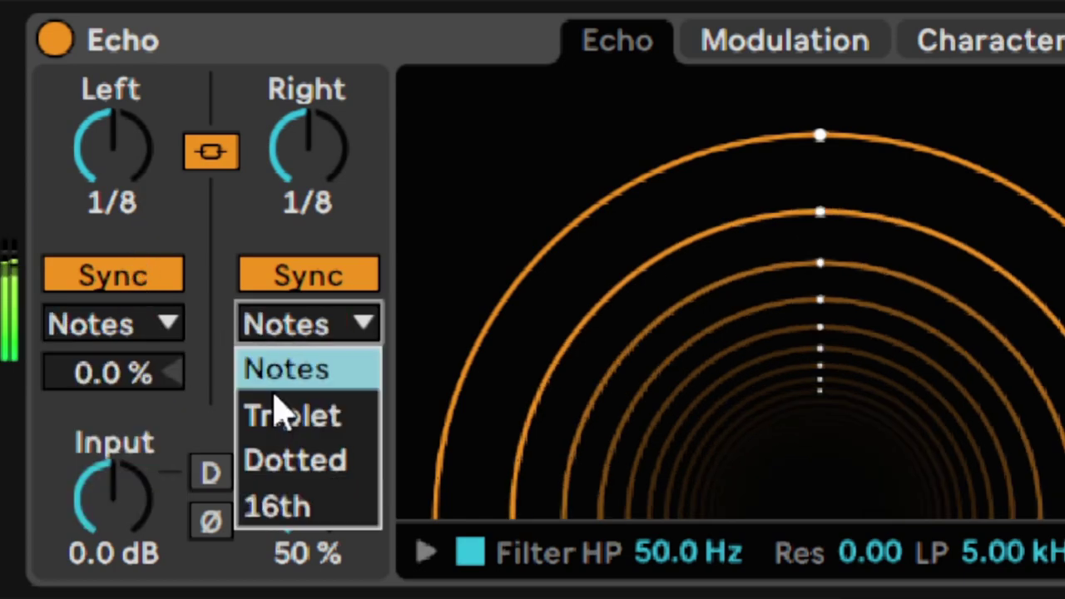
pyautogui.click(289, 517)
pyautogui.moveTo(287, 156); pyautogui.dragTo(288, 145)
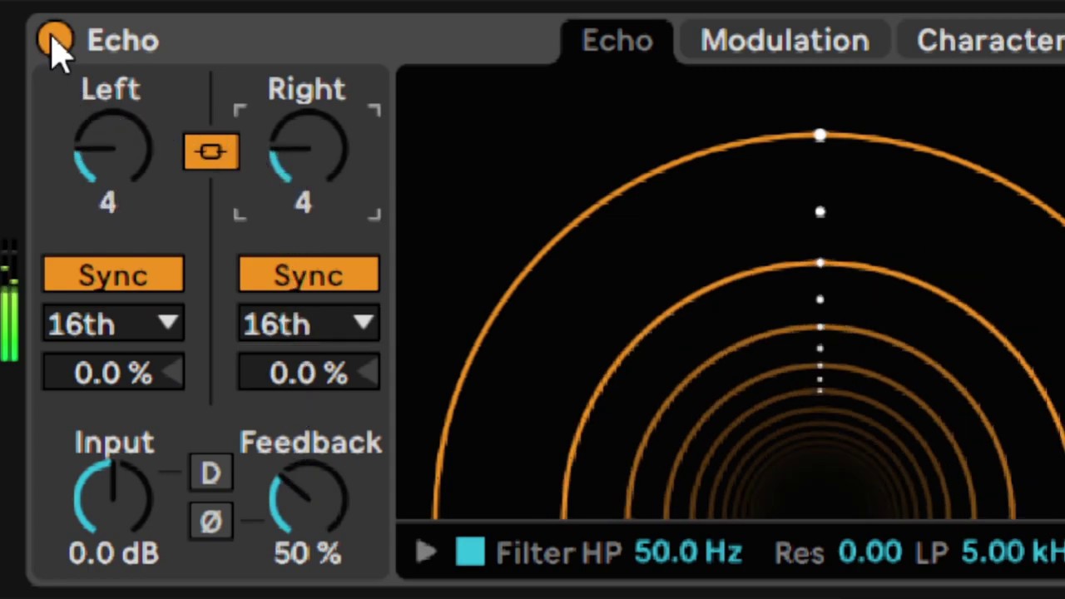
pyautogui.click(53, 39)
pyautogui.click(53, 39)
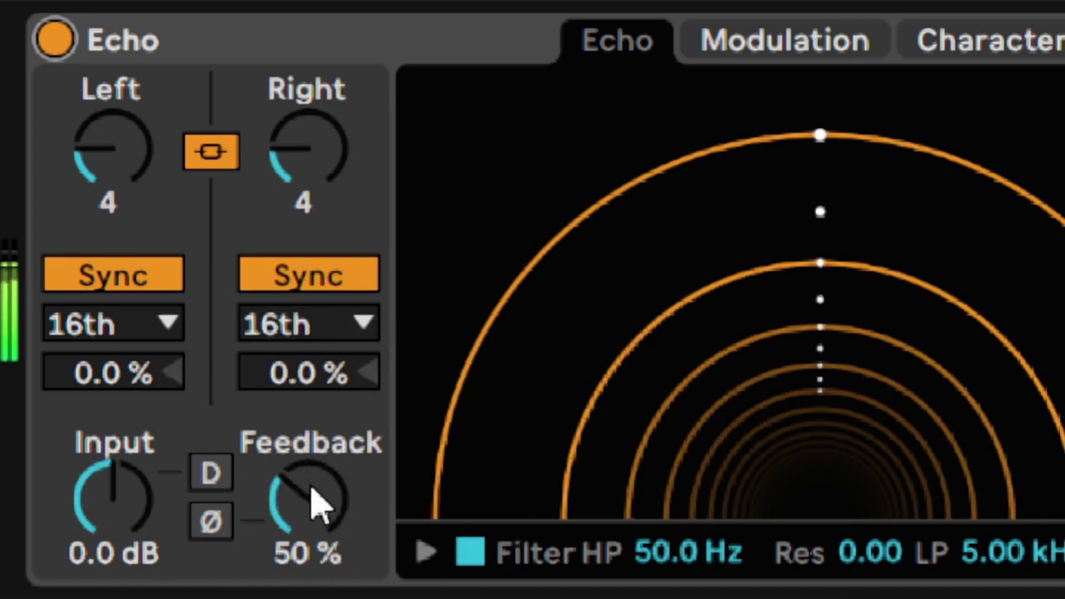
# Set Echo's Feedback to 56 %
pyautogui.click(317, 503)
pyautogui.write('56')
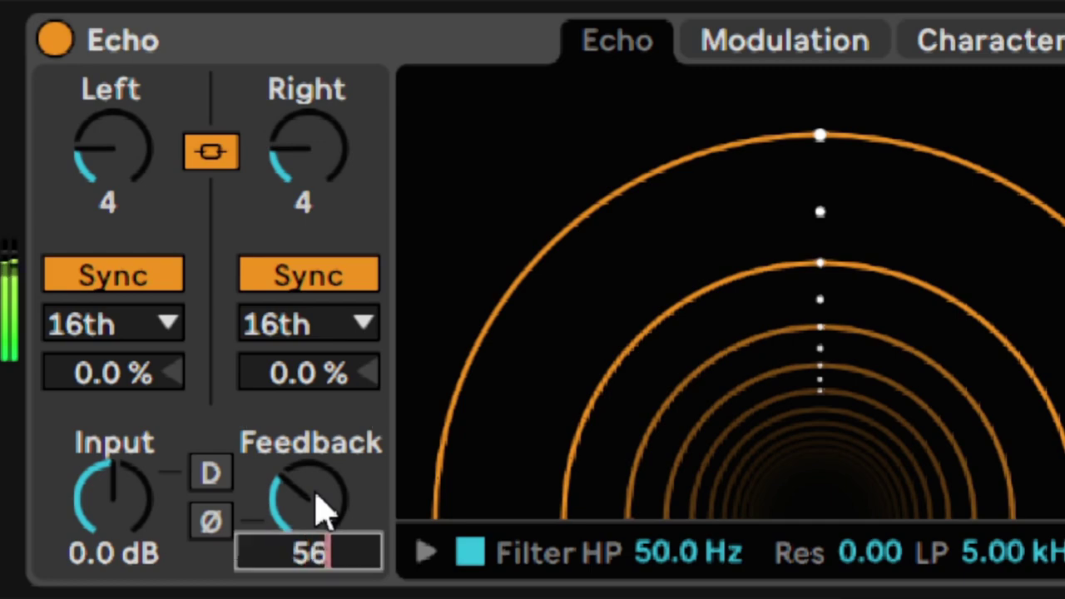
pyautogui.press('Return')
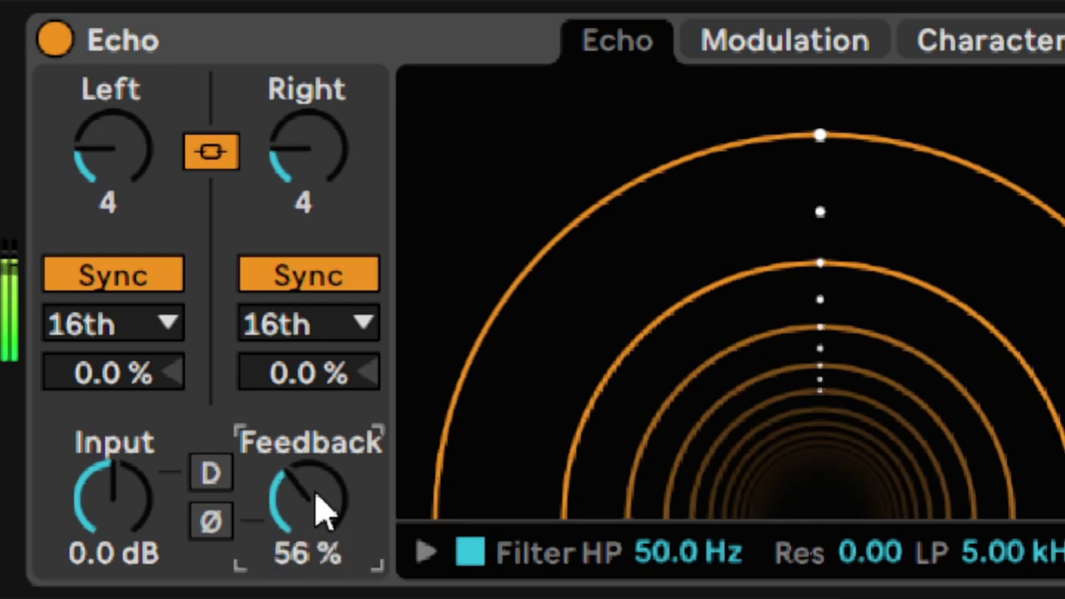
# Try Echo's Feedback at 102 %, restore it to 56 %, and compare the sound with Echo bypassed
pyautogui.moveTo(324, 511); pyautogui.dragTo(324, 434)
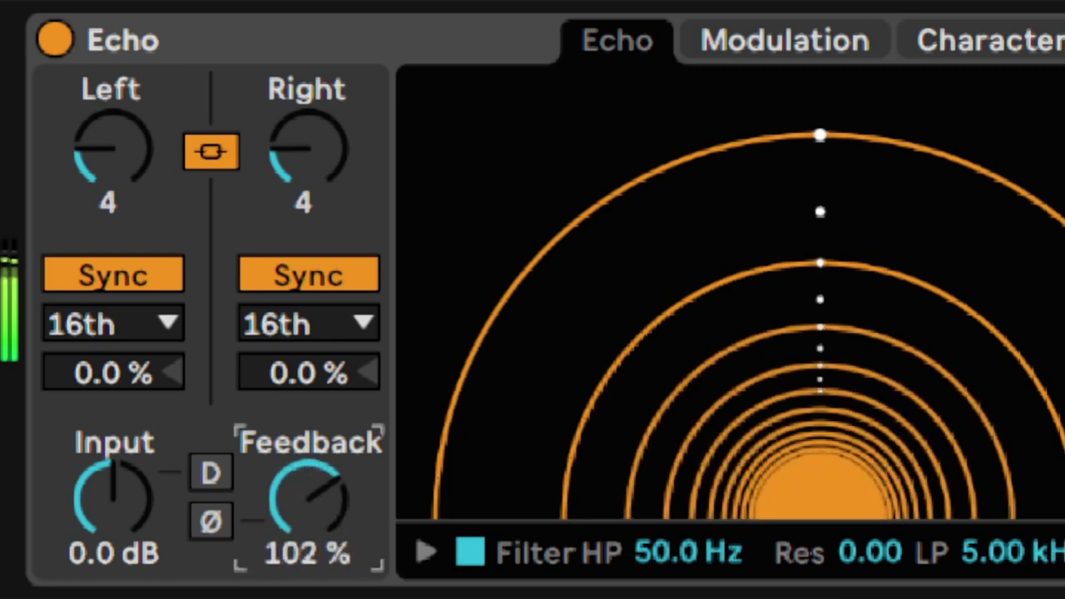
pyautogui.write('56')
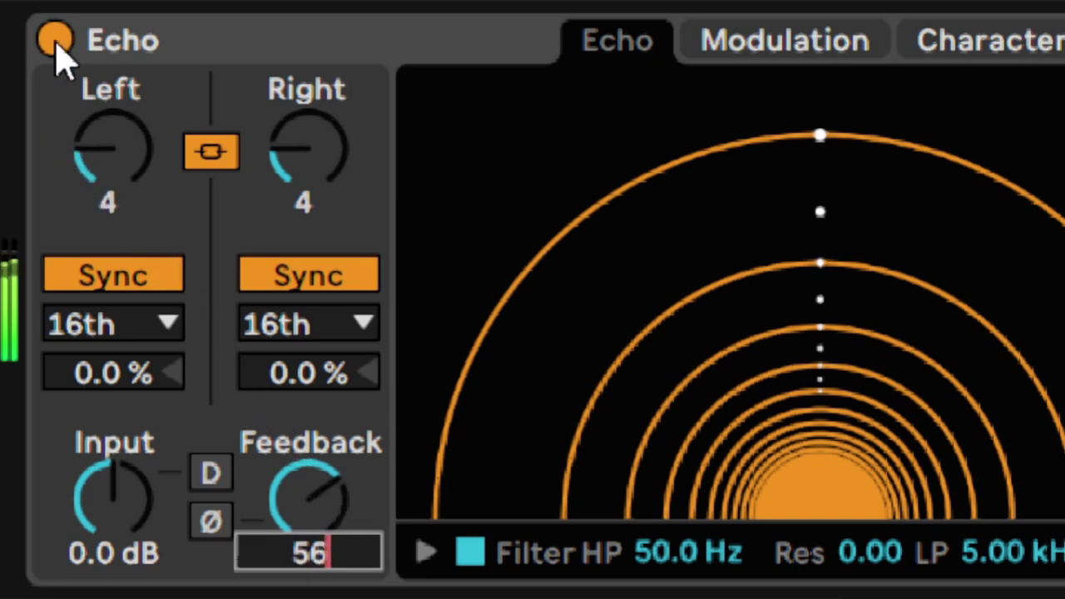
pyautogui.press('Return')
pyautogui.doubleClick(56, 43)
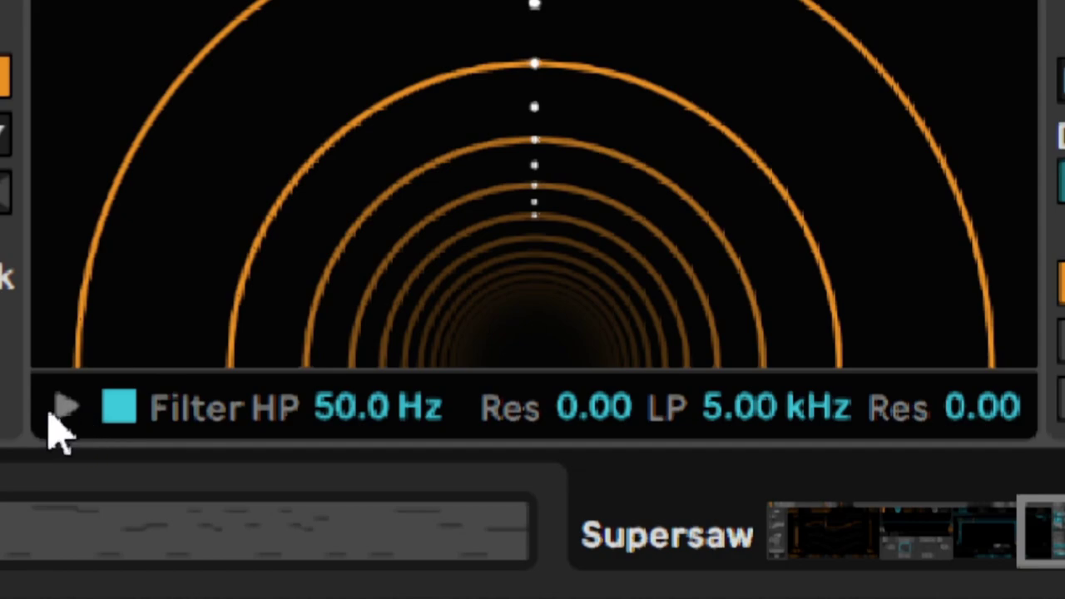
# Show Echo's filter curve, try the high-pass at about 705 Hz, and set it to 186 Hz
pyautogui.click(63, 407)
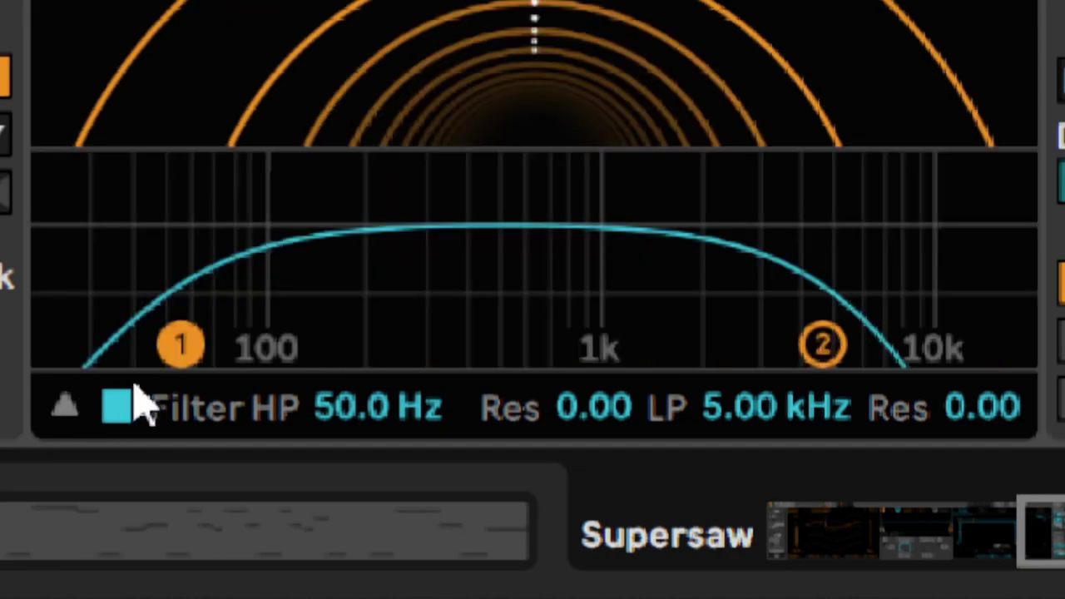
pyautogui.click(349, 422)
pyautogui.moveTo(350, 422); pyautogui.dragTo(350, 383)
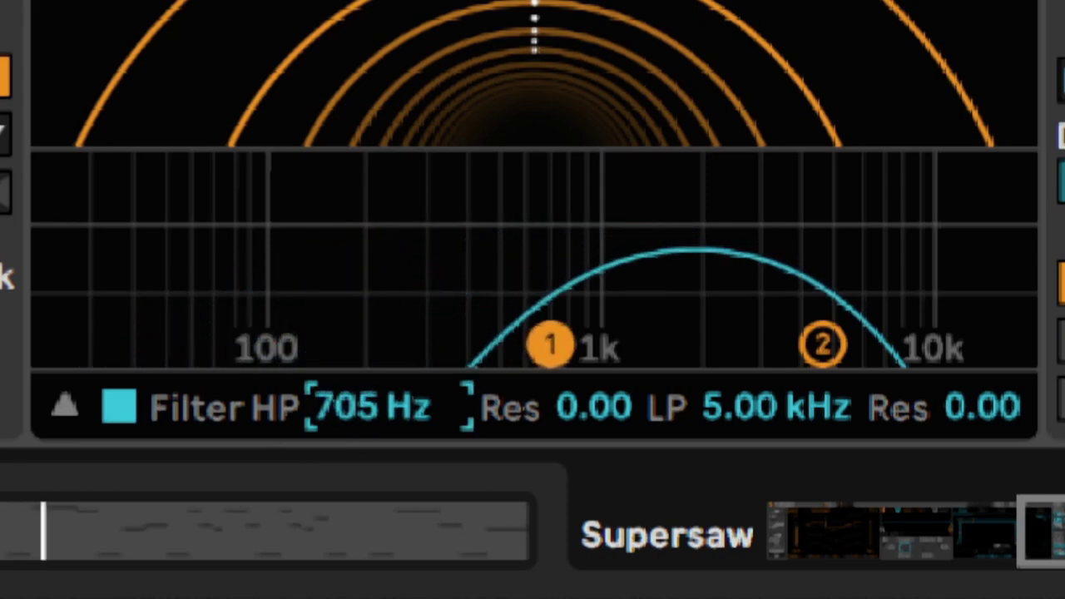
pyautogui.write('186')
pyautogui.press('Return')
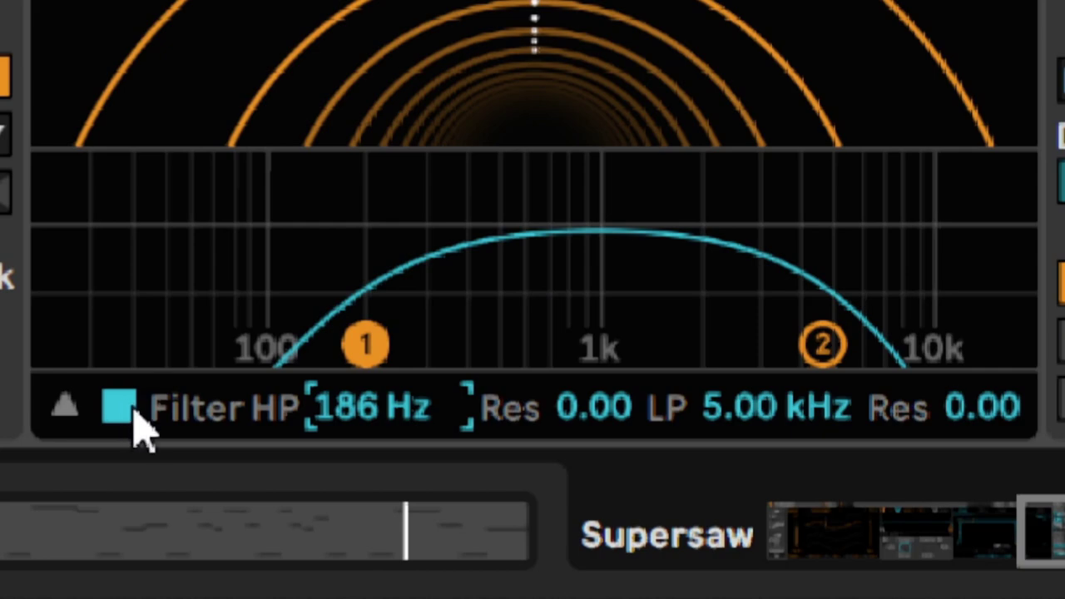
# Set the low-pass frequency of Echo's filter to 5.36 kHz
pyautogui.click(851, 340)
pyautogui.click(767, 429)
pyautogui.write('5360')
pyautogui.press('Return')
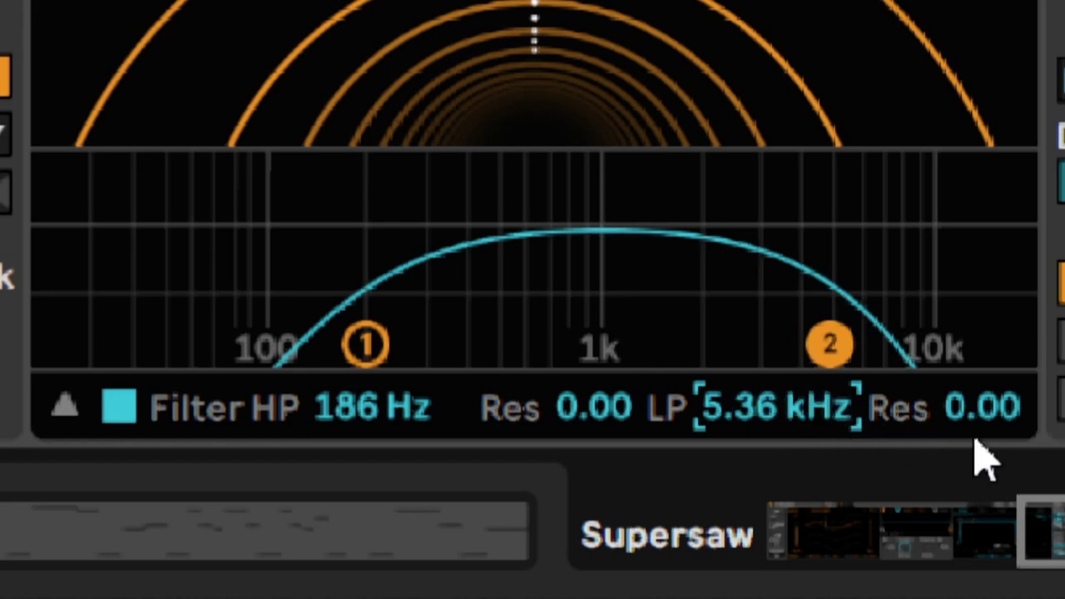
# Set the low-pass resonance of Echo's filter to 0.11, comparing it against 0
pyautogui.click(979, 421)
pyautogui.write('11')
pyautogui.press('Return')
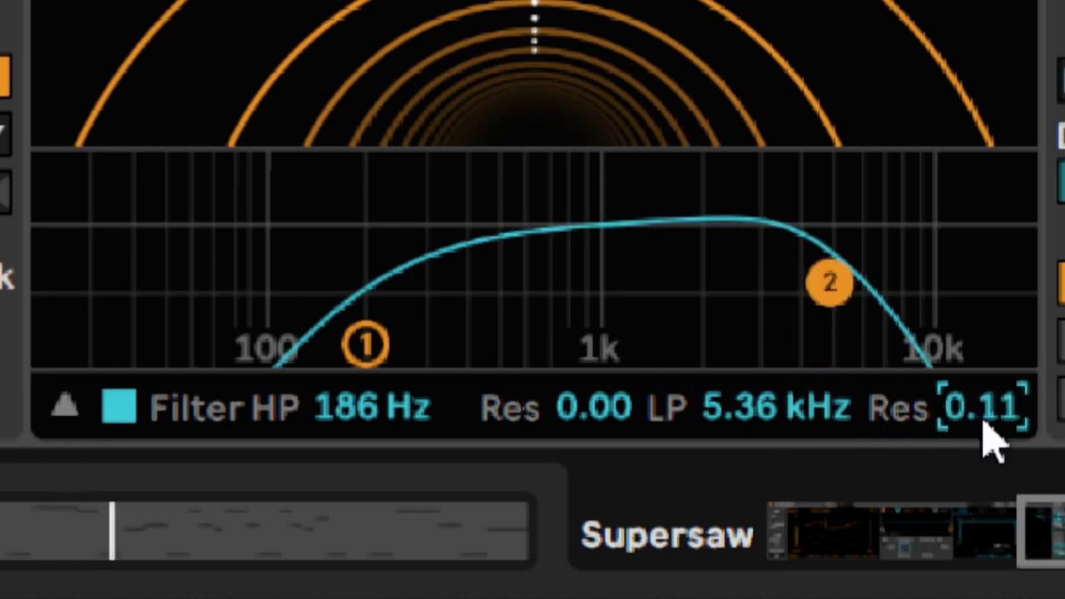
pyautogui.write('0')
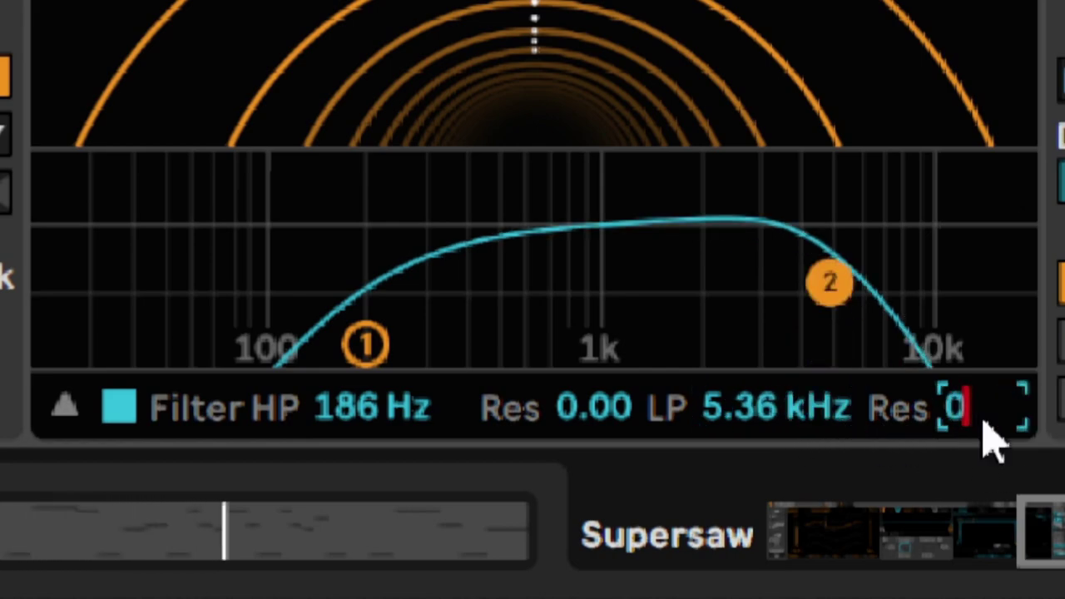
pyautogui.press('Return')
pyautogui.write('.11')
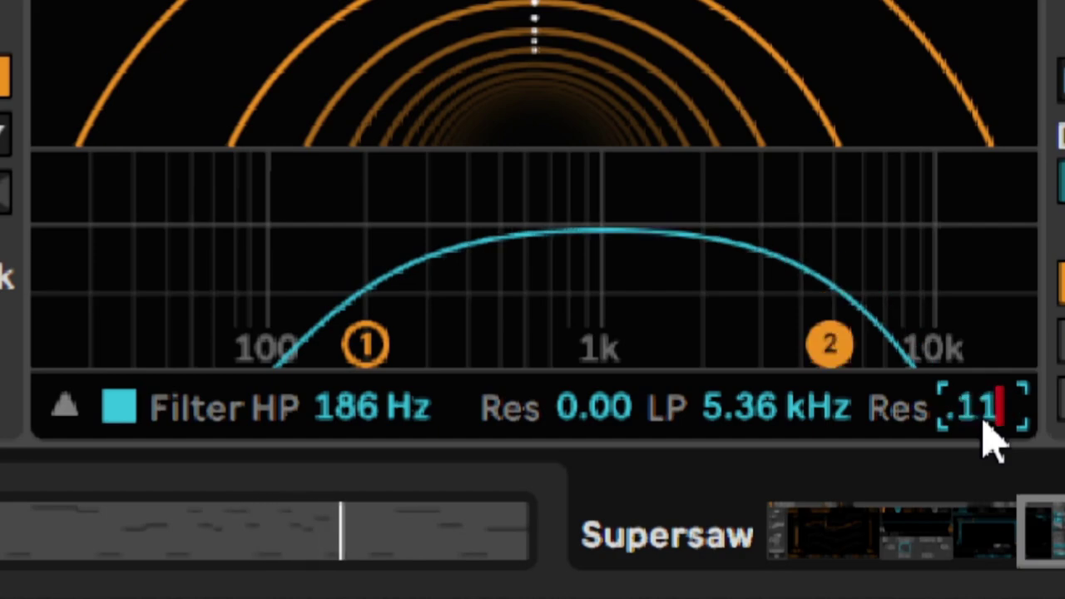
pyautogui.press('Return')
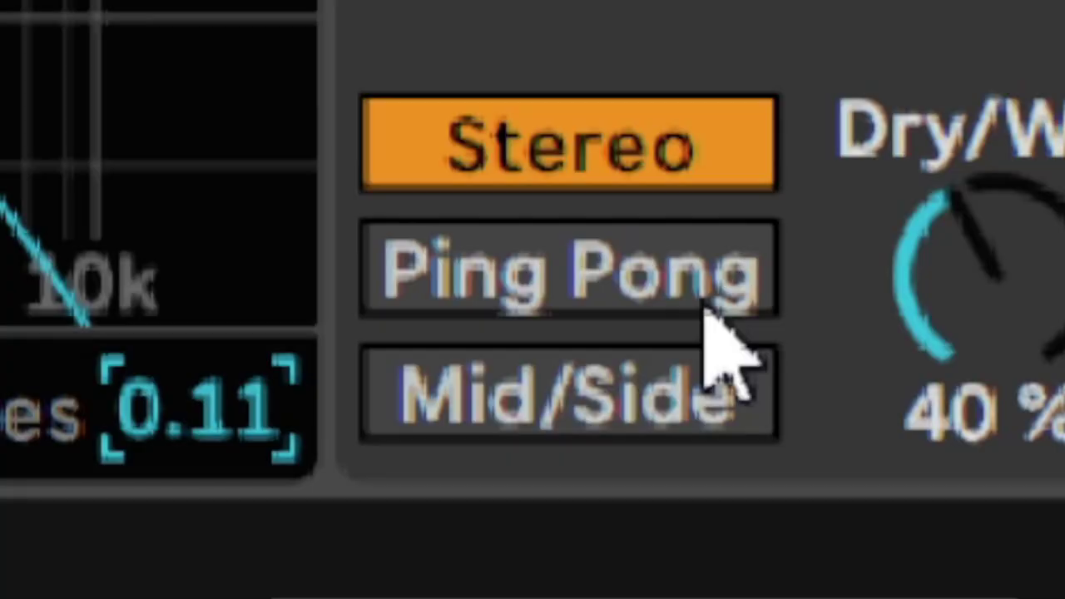
pyautogui.click(705, 306)
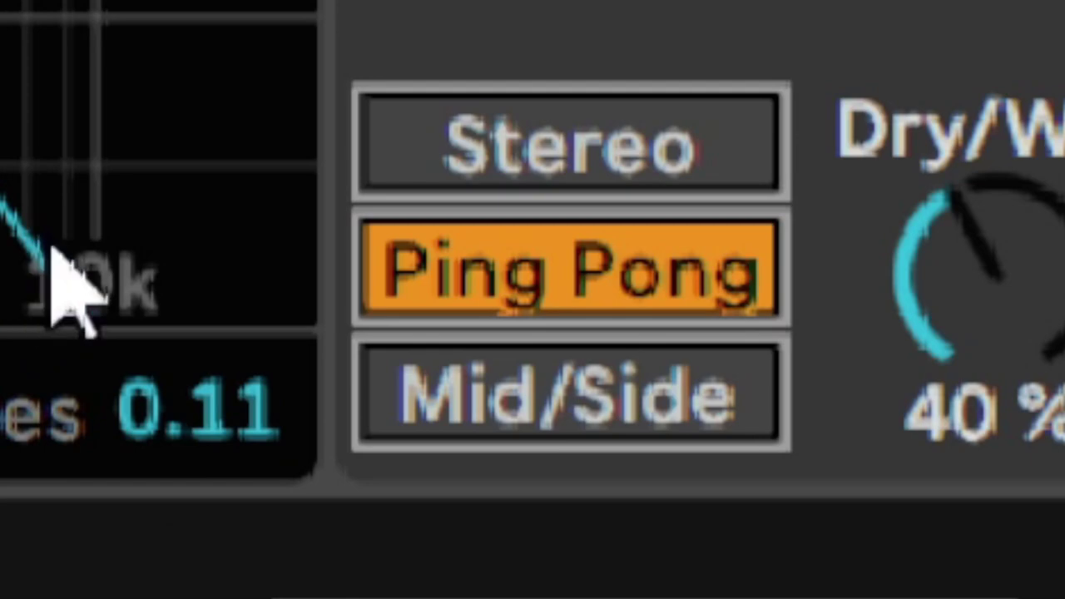
pyautogui.click(736, 137)
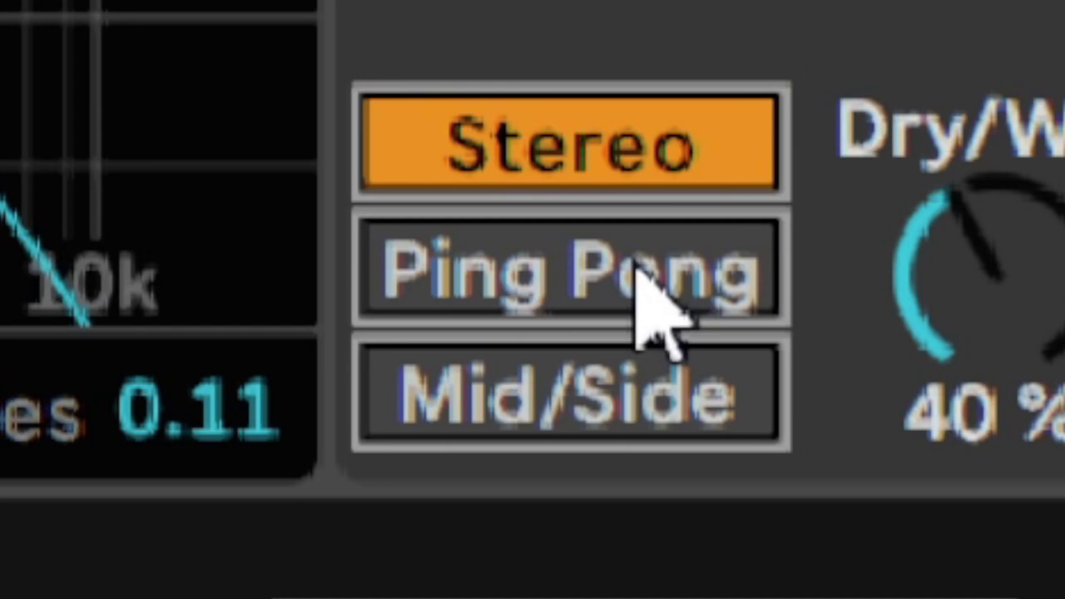
pyautogui.click(646, 295)
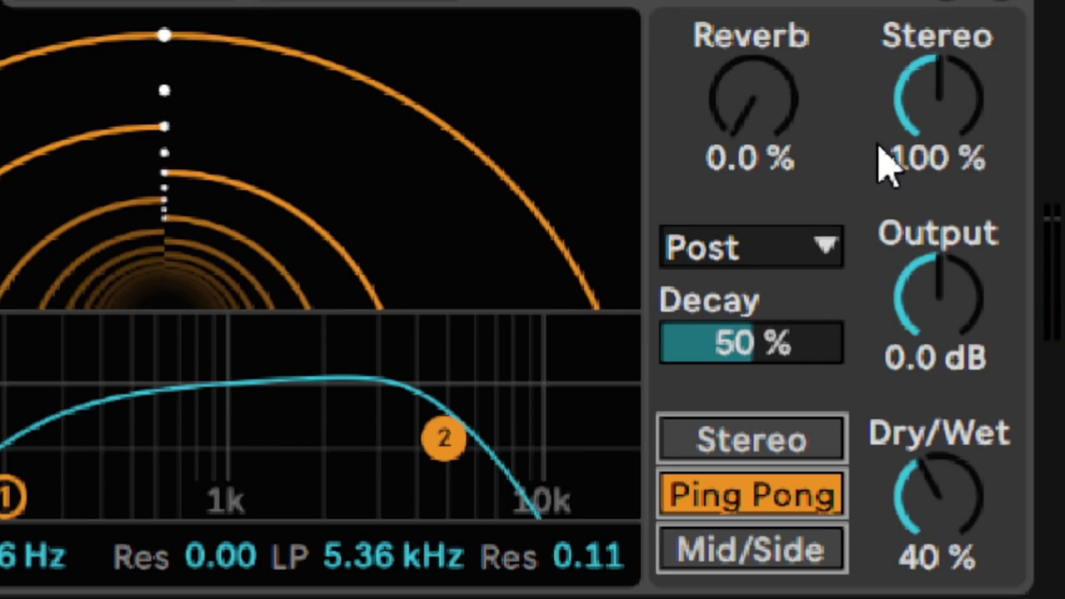
# Set Echo's stereo width to 85 %, trying 22 % first
pyautogui.moveTo(893, 142); pyautogui.dragTo(893, 179)
pyautogui.moveTo(932, 104); pyautogui.dragTo(931, 149)
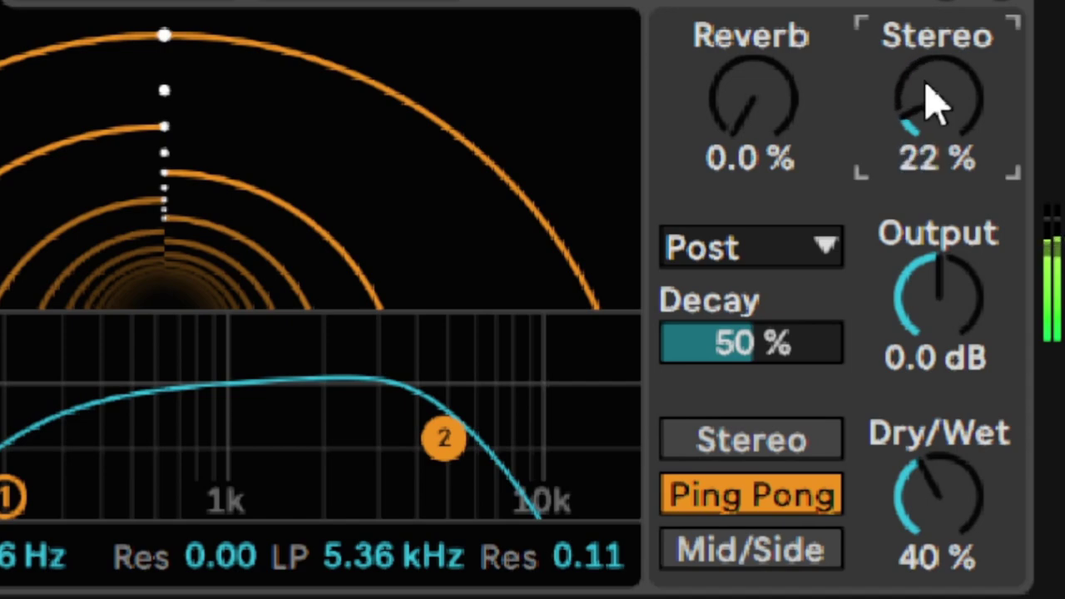
pyautogui.moveTo(931, 104); pyautogui.dragTo(932, 54)
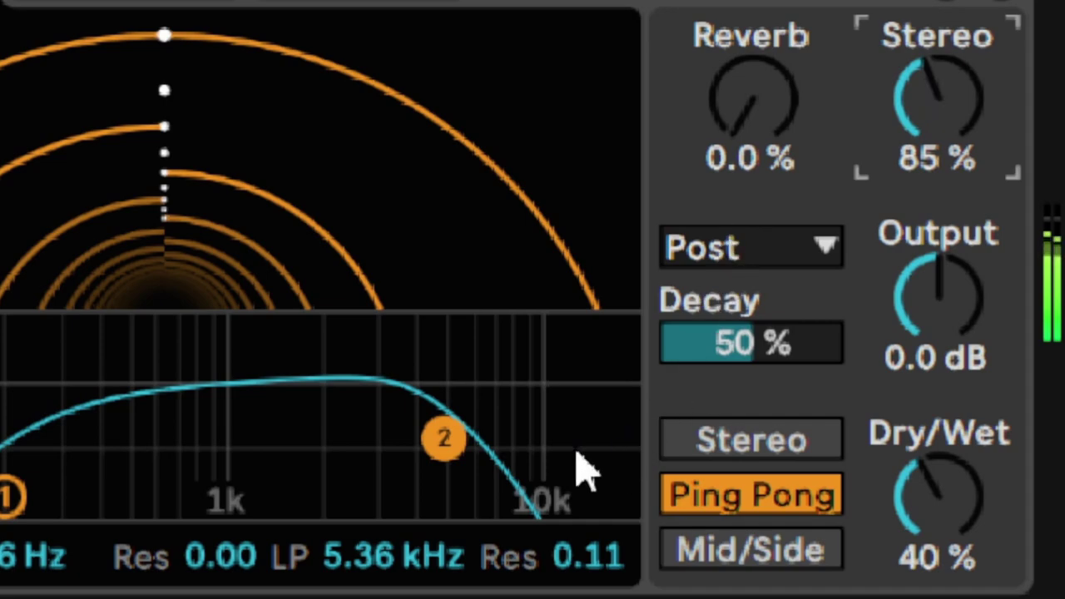
# Set Echo's dry/wet mix to 35 % and compare the sound with Echo bypassed and active
pyautogui.click(940, 545)
pyautogui.write('35')
pyautogui.press('Return')
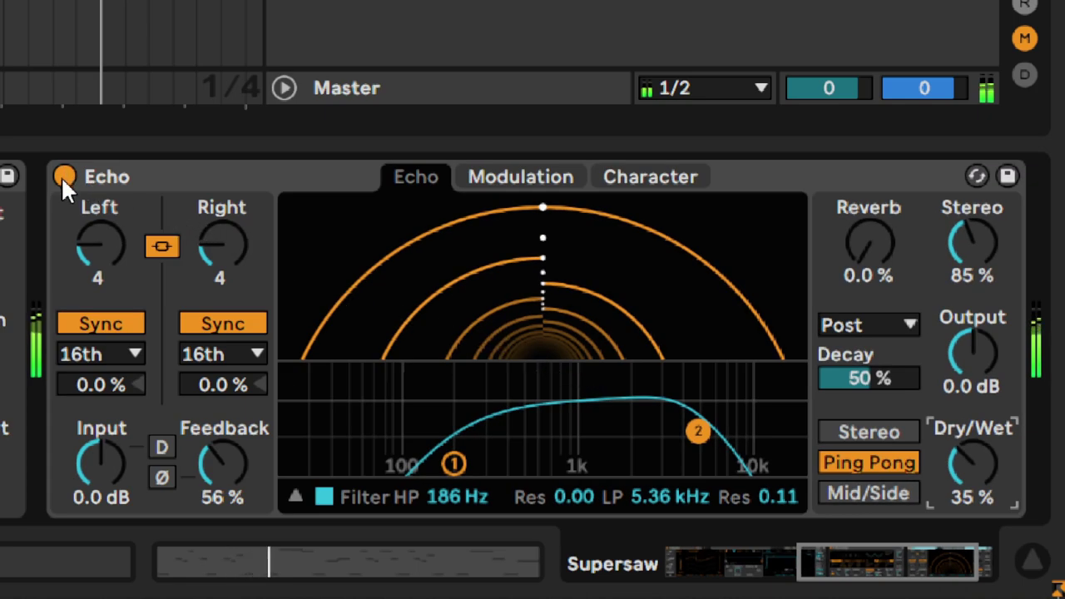
pyautogui.click(63, 176)
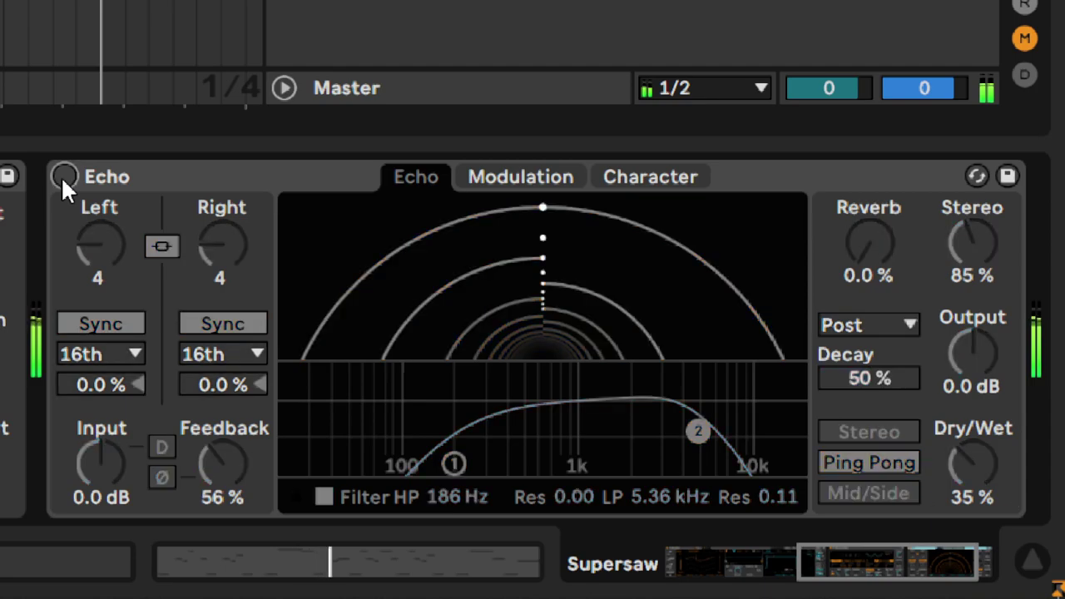
pyautogui.click(62, 176)
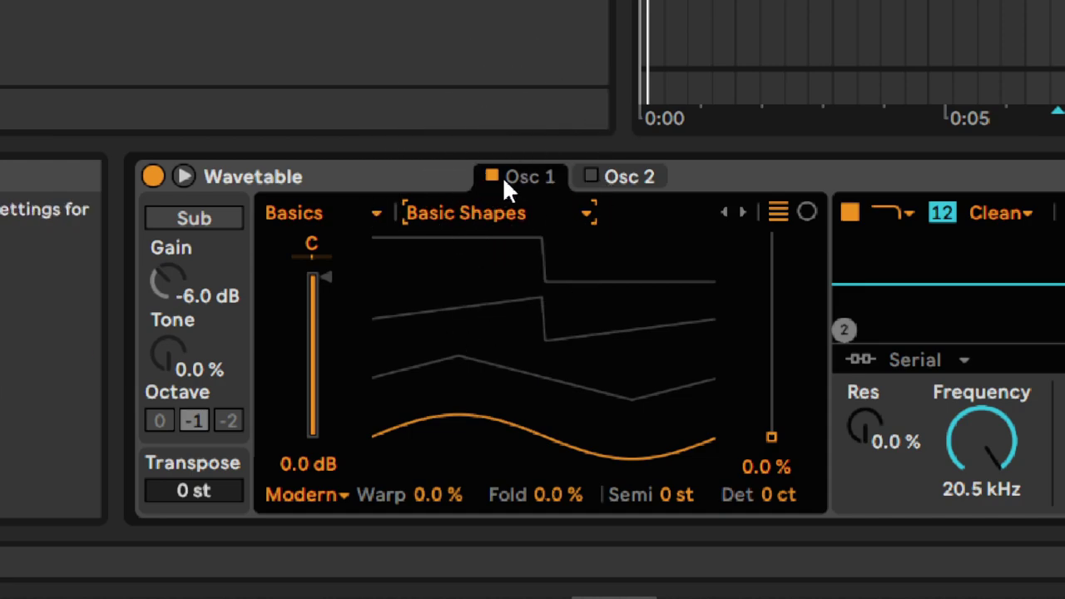
# Load the FM Fold wavetable into Wavetable's oscillator 1 and raise its wavetable position
pyautogui.click(495, 213)
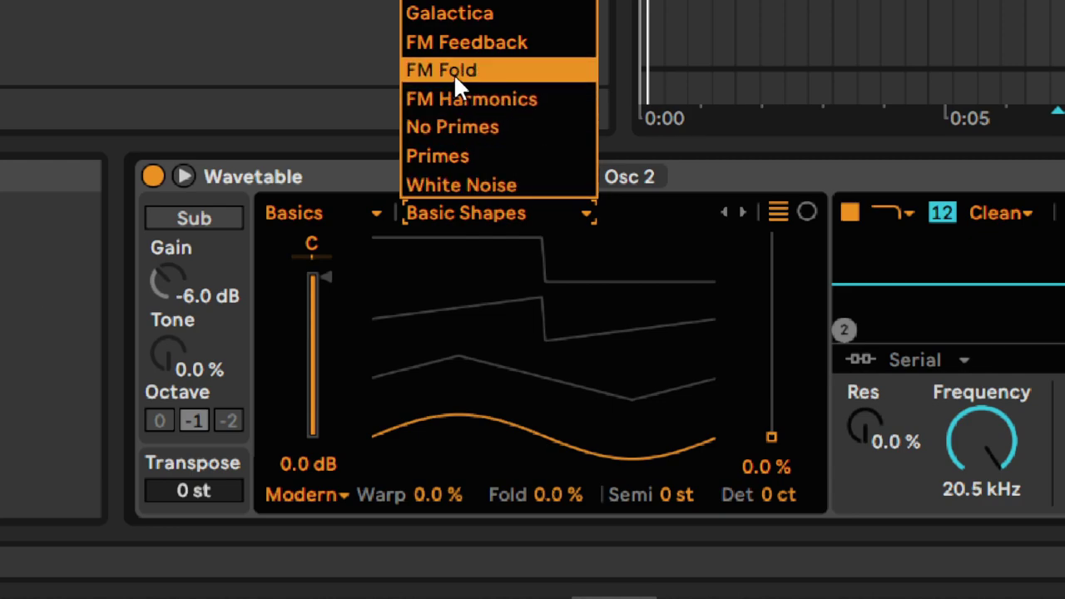
pyautogui.click(455, 77)
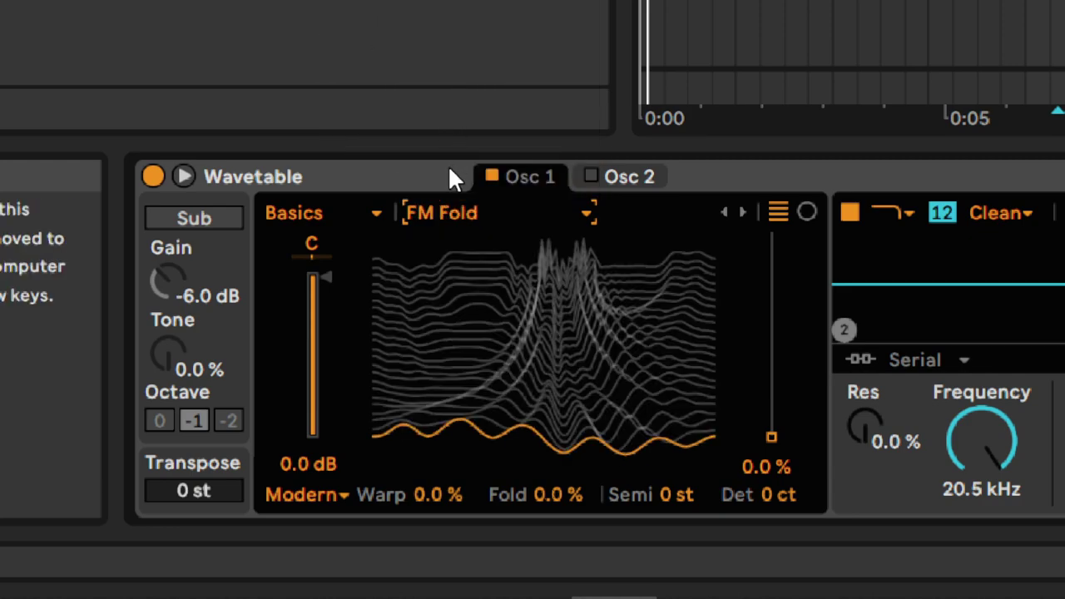
pyautogui.moveTo(770, 437); pyautogui.dragTo(771, 354)
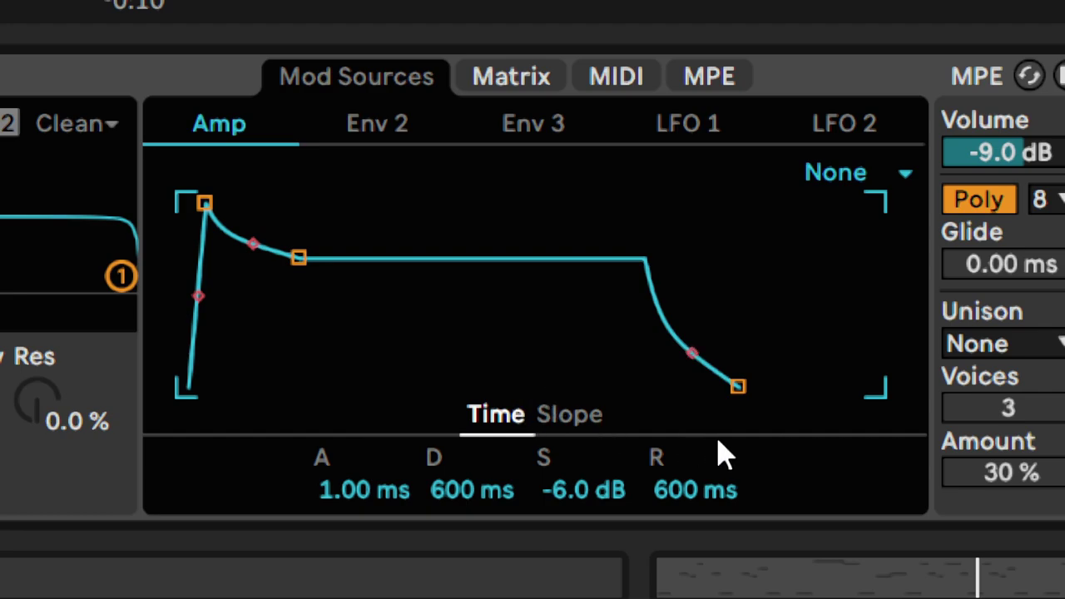
# Shape the amp envelope with a 493 ms decay, a -0.5 dB sustain and a 624 ms release
pyautogui.click(693, 491)
pyautogui.write('624')
pyautogui.press('Return')
pyautogui.click(471, 501)
pyautogui.write('493')
pyautogui.press('Return')
pyautogui.moveTo(580, 499); pyautogui.dragTo(580, 439)
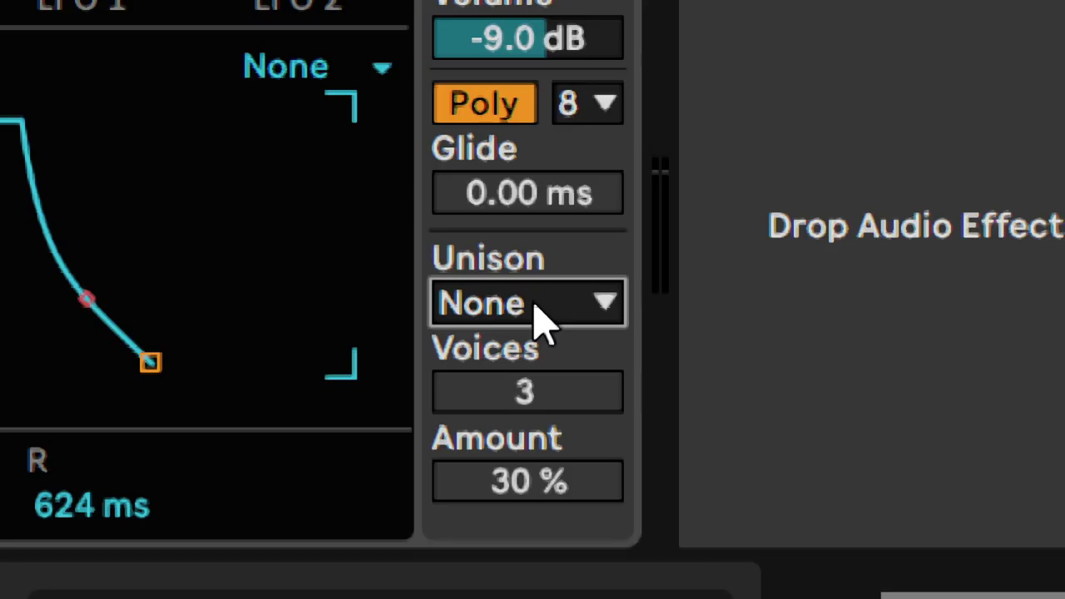
# Set Wavetable's unison mode to Phase Sync and the unison amount to 42 %
pyautogui.click(539, 320)
pyautogui.click(533, 301)
pyautogui.click(535, 299)
pyautogui.click(552, 293)
pyautogui.click(509, 150)
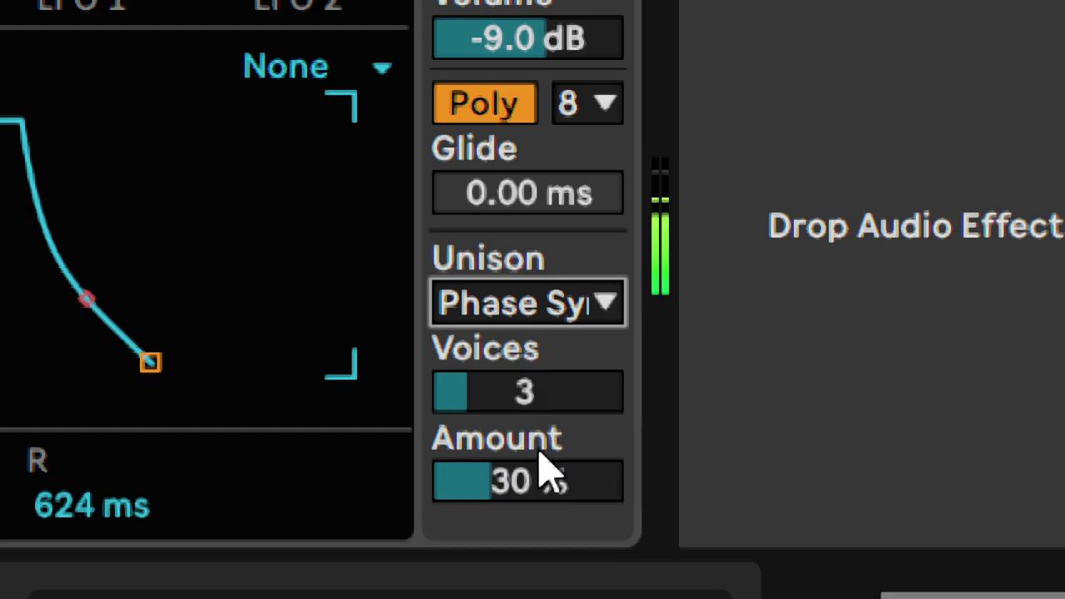
pyautogui.moveTo(549, 498)
pyautogui.mouseDown()
pyautogui.moveTo(549, 434)
pyautogui.moveTo(549, 489)
pyautogui.mouseUp()
pyautogui.write('2')
pyautogui.press('BackSpace')
pyautogui.write('42')
pyautogui.press('Return')
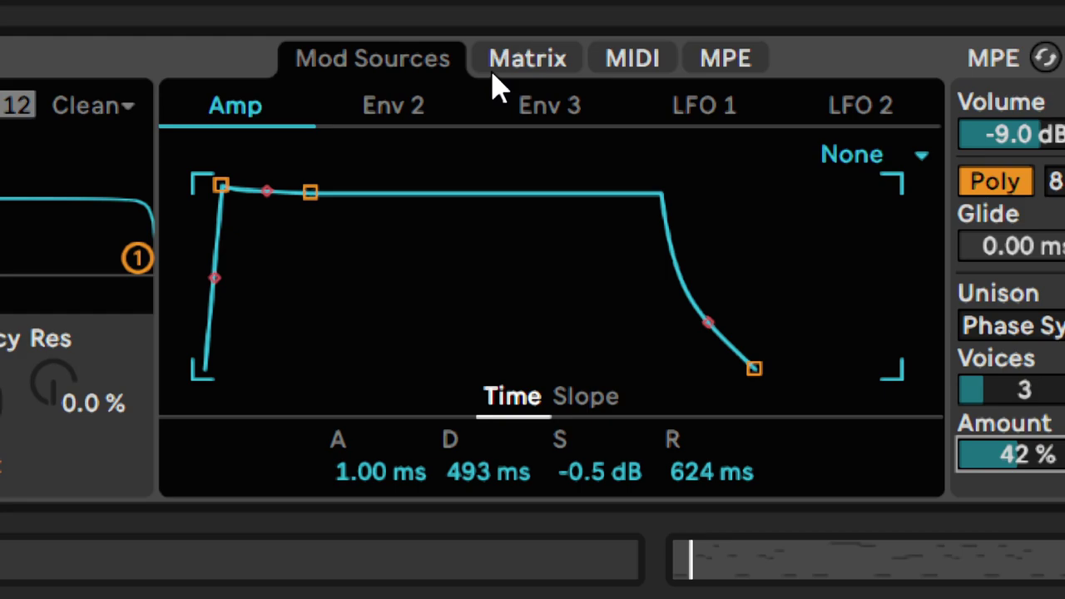
# Assign Env 2 in the modulation matrix to Osc 1 Pos by 12 and to Osc 1 Warp by -12
pyautogui.click(403, 115)
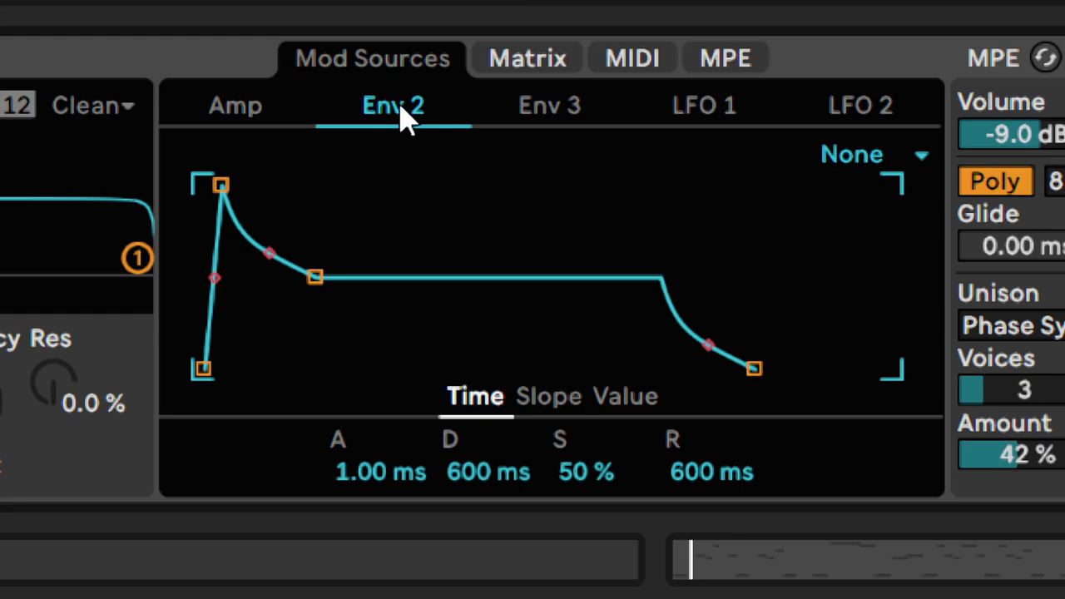
pyautogui.click(503, 69)
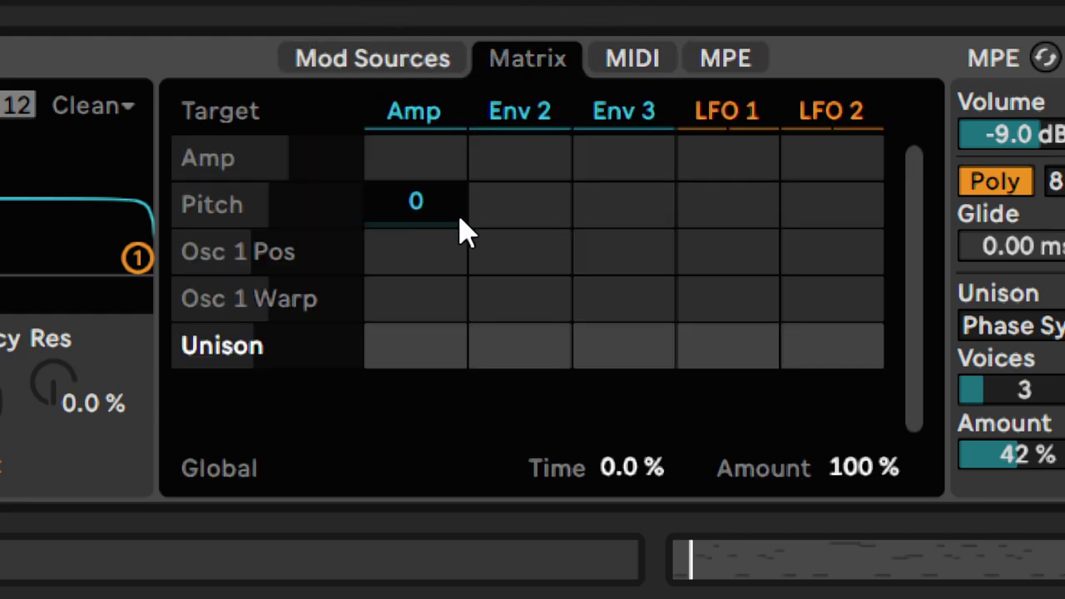
pyautogui.click(516, 265)
pyautogui.write('12')
pyautogui.press('Return')
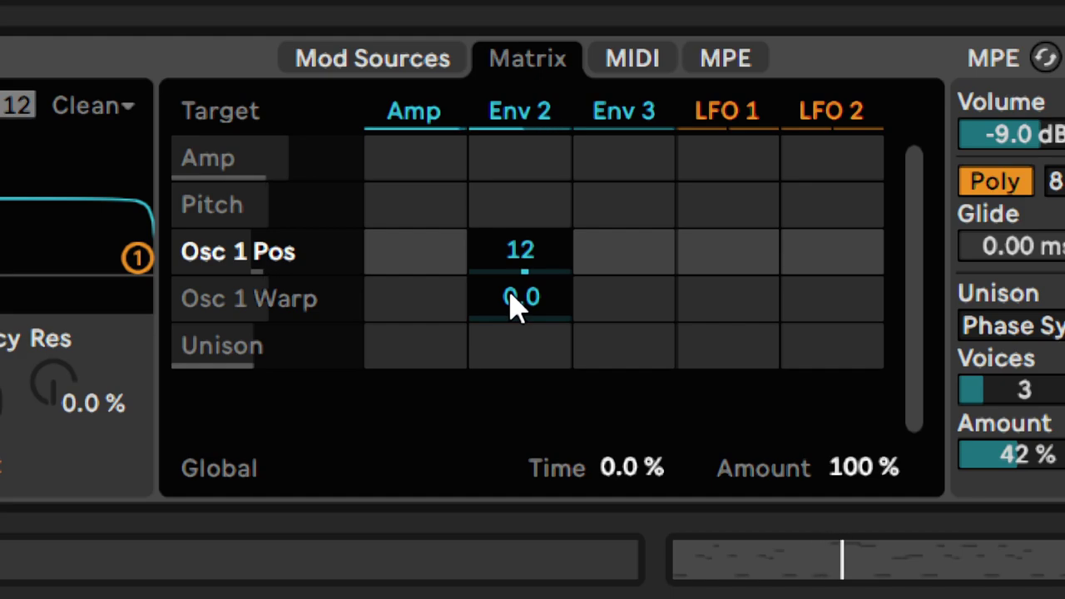
pyautogui.click(515, 303)
pyautogui.write('12')
pyautogui.press('Return')
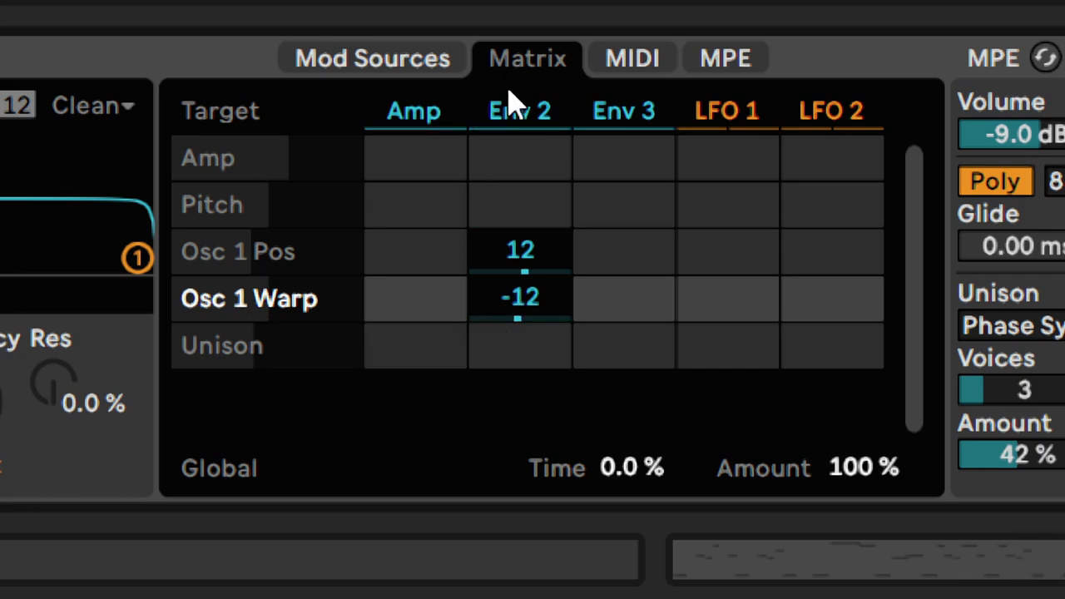
# Set Env 2's attack to 512 ms and its decay to 227 ms
pyautogui.click(514, 114)
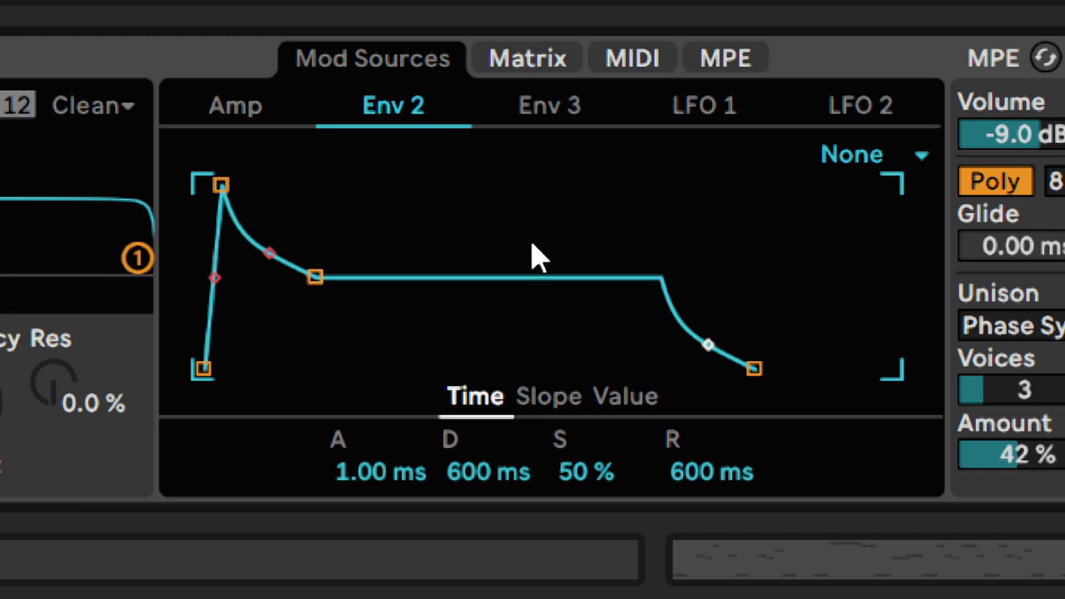
pyautogui.click(364, 468)
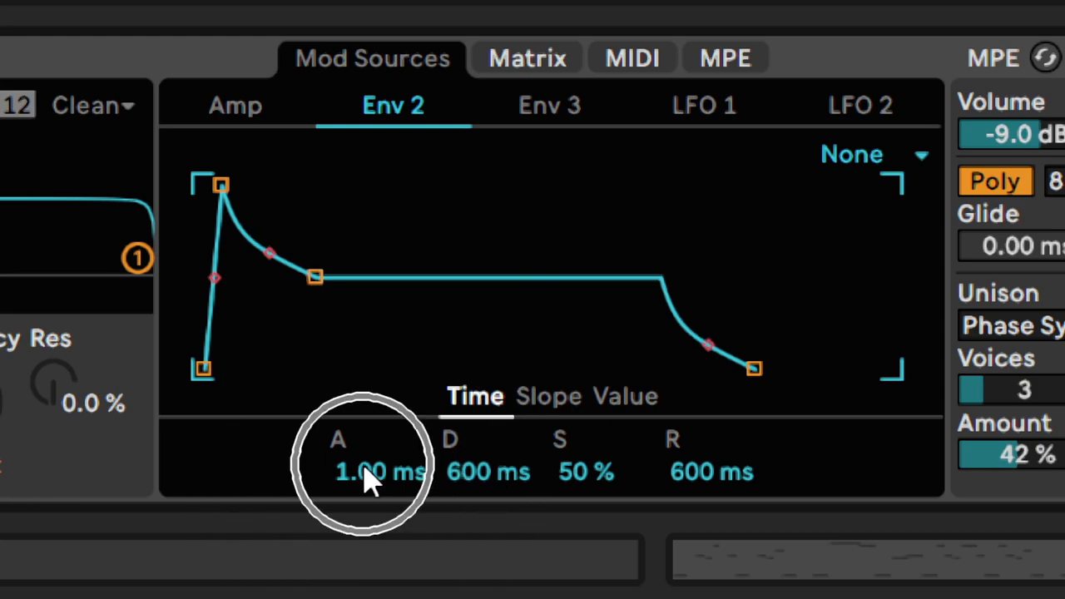
pyautogui.click(364, 467)
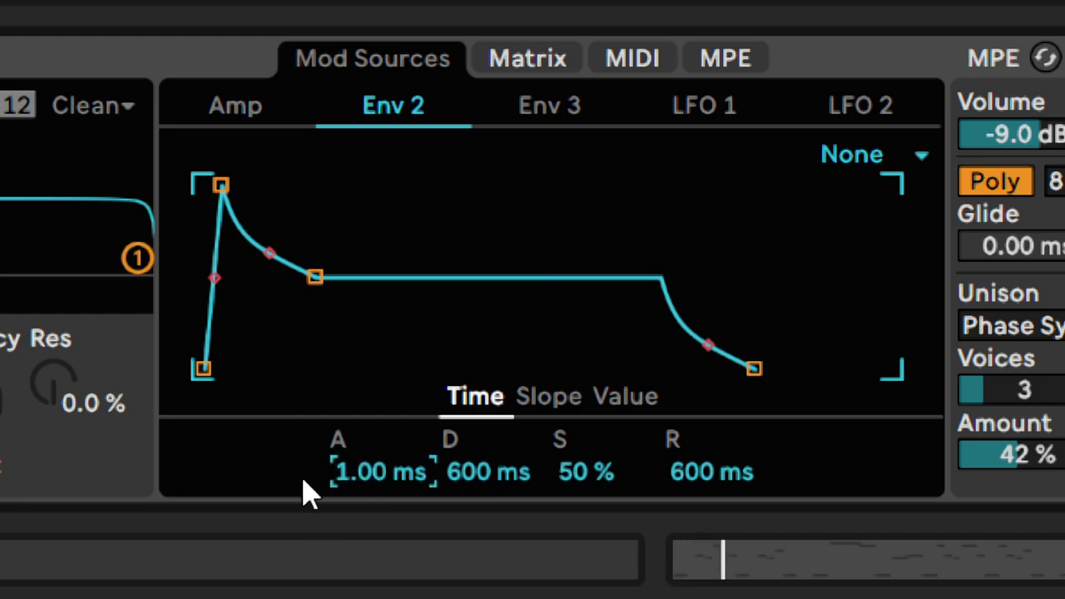
pyautogui.moveTo(341, 467); pyautogui.dragTo(341, 325)
pyautogui.write('512')
pyautogui.press('Return')
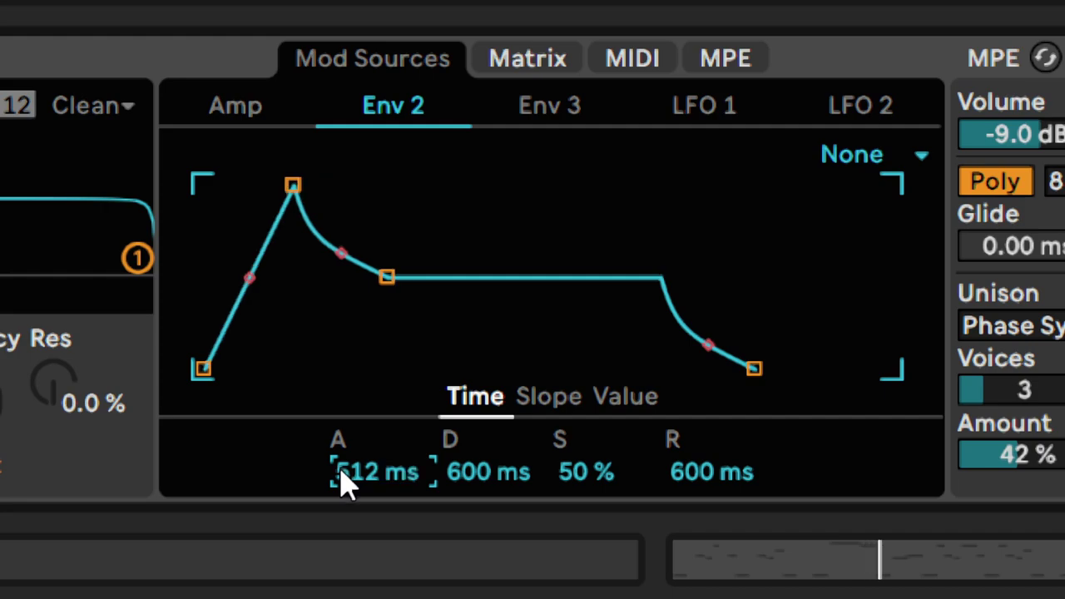
pyautogui.click(485, 481)
pyautogui.write('227')
pyautogui.press('Return')
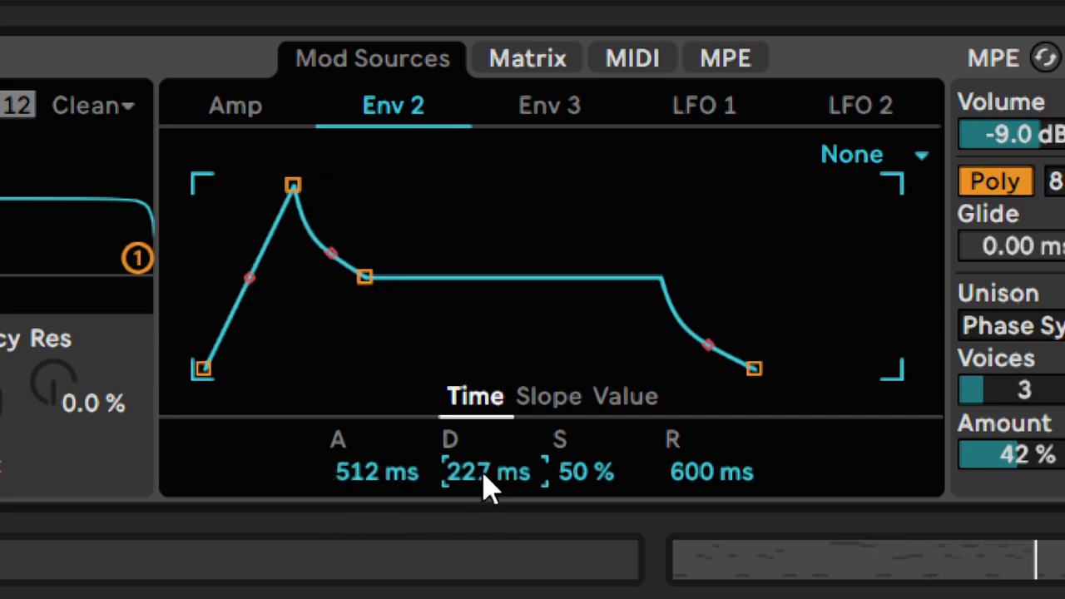
# Set Env 2's sustain to 0 % and its release to 1.5
pyautogui.click(585, 483)
pyautogui.write('0')
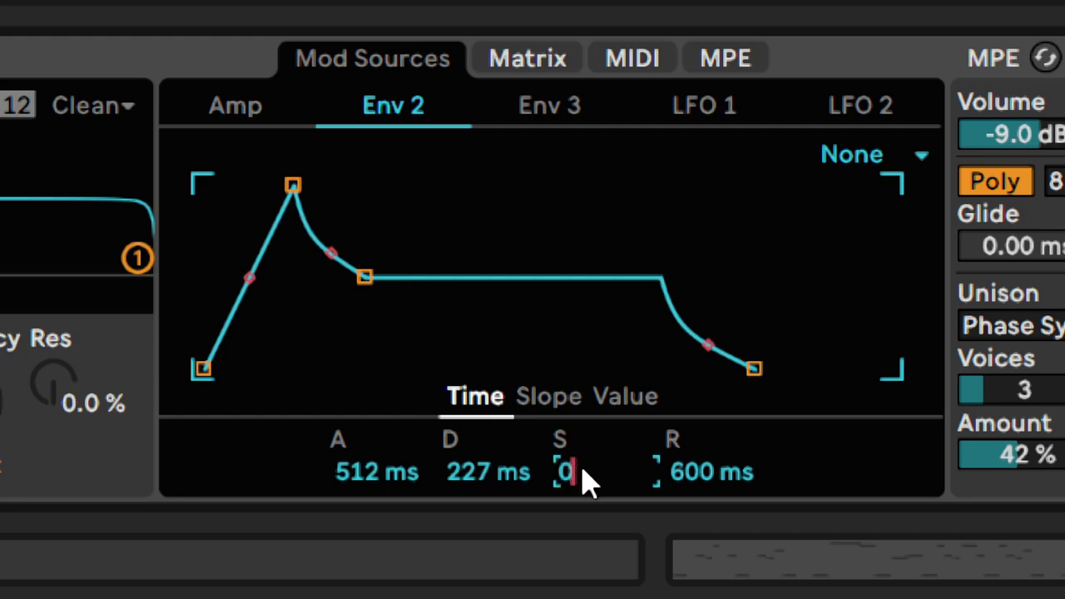
pyautogui.press('Return')
pyautogui.click(690, 487)
pyautogui.write('1.5')
pyautogui.press('Return')
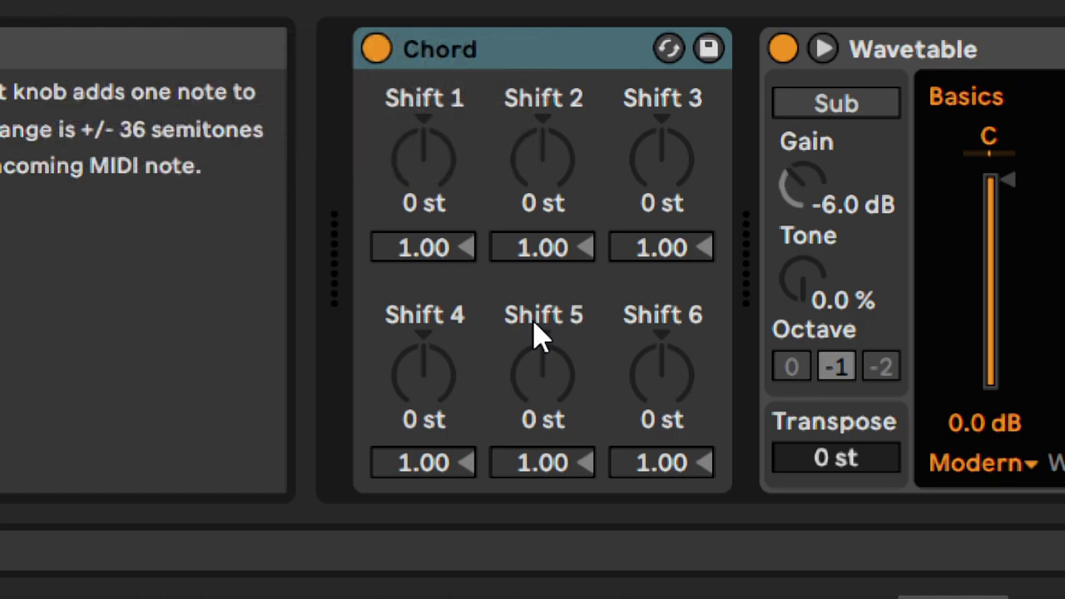
# Stack octaves in the Chord device with Shift 1 at +12 st, Shift 2 at +24 st and Shift 3 at +36 st
pyautogui.click(416, 165)
pyautogui.write('12')
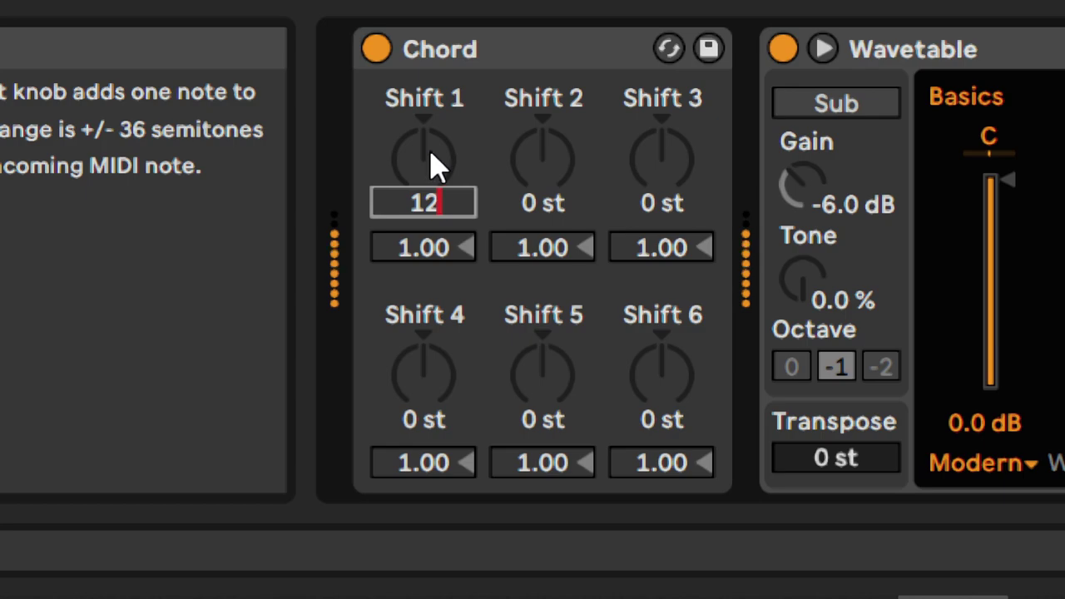
pyautogui.press('Return')
pyautogui.click(544, 175)
pyautogui.write('24')
pyautogui.press('Return')
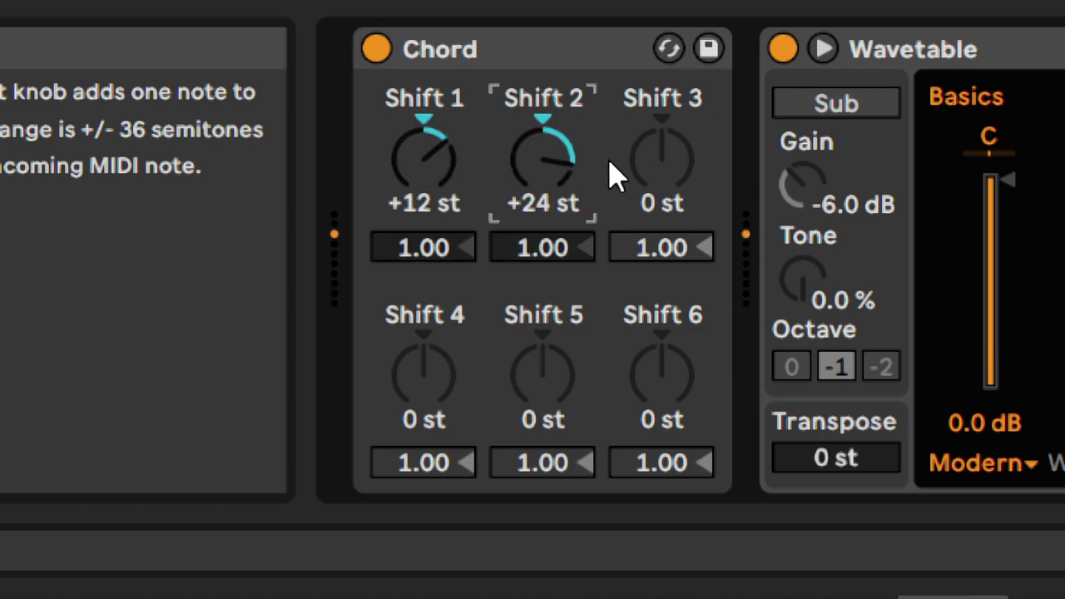
pyautogui.click(676, 174)
pyautogui.write('36')
pyautogui.press('Return')
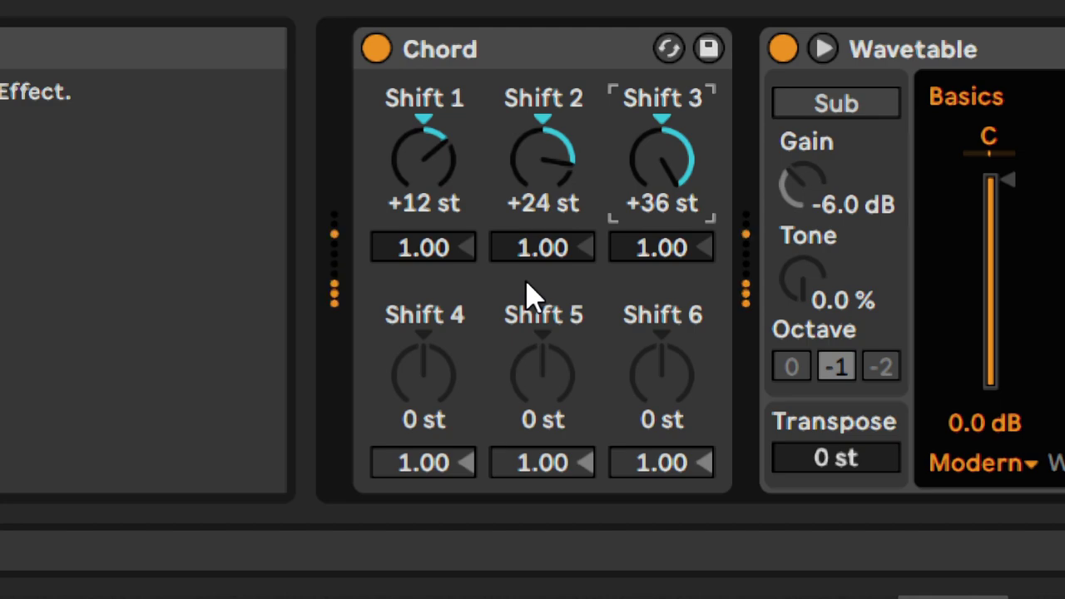
# Set the Chord velocity of Shift 1 to 0.95 and of Shift 3 to 0.07
pyautogui.click(444, 257)
pyautogui.write('.95')
pyautogui.press('Return')
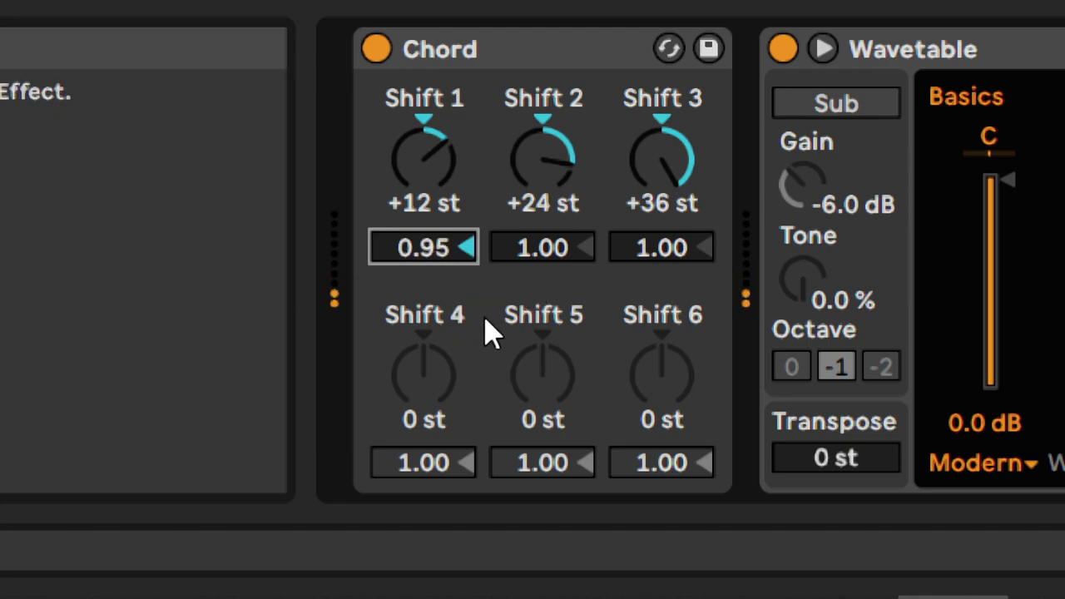
pyautogui.click(645, 249)
pyautogui.write('.07')
pyautogui.press('Return')
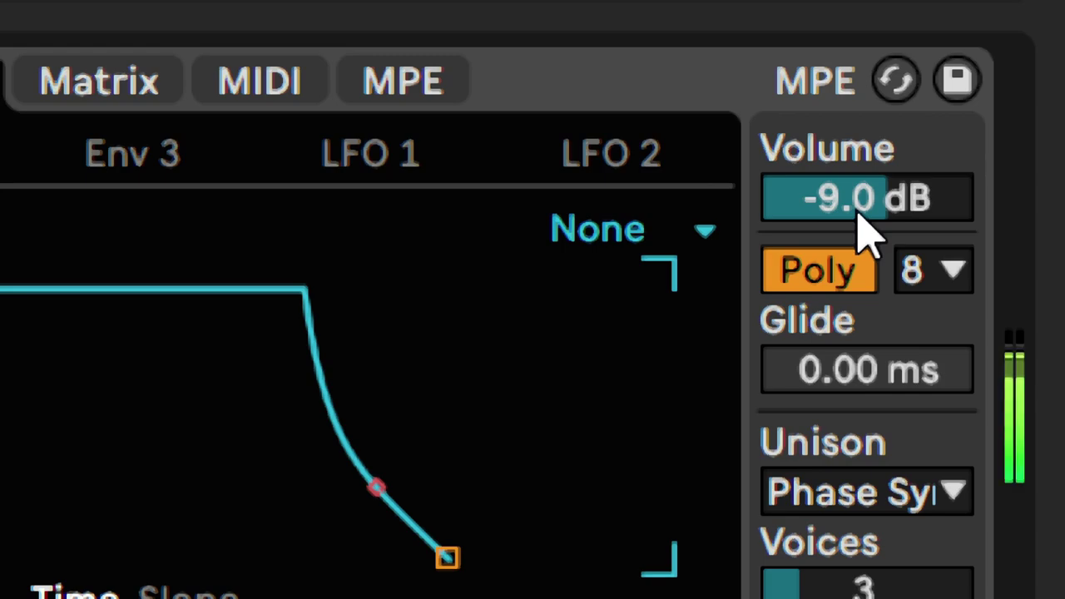
# Lower Wavetable's output volume
pyautogui.moveTo(857, 214); pyautogui.dragTo(857, 246)
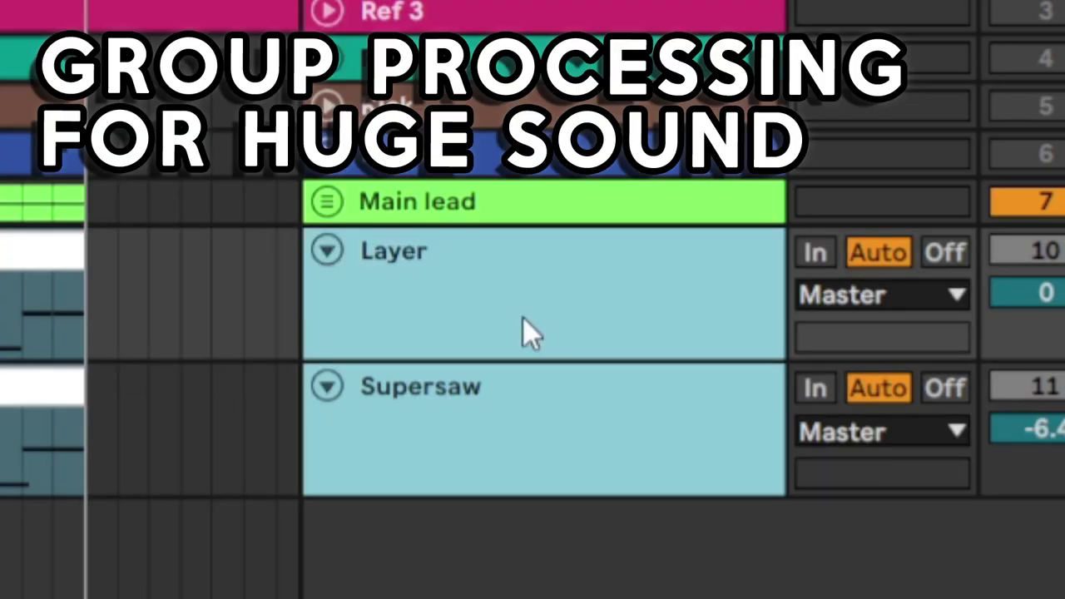
# Group the Layer and Supersaw tracks and add an empty Audio Effect Rack to the group
pyautogui.hotkey('ctrl', 'g')
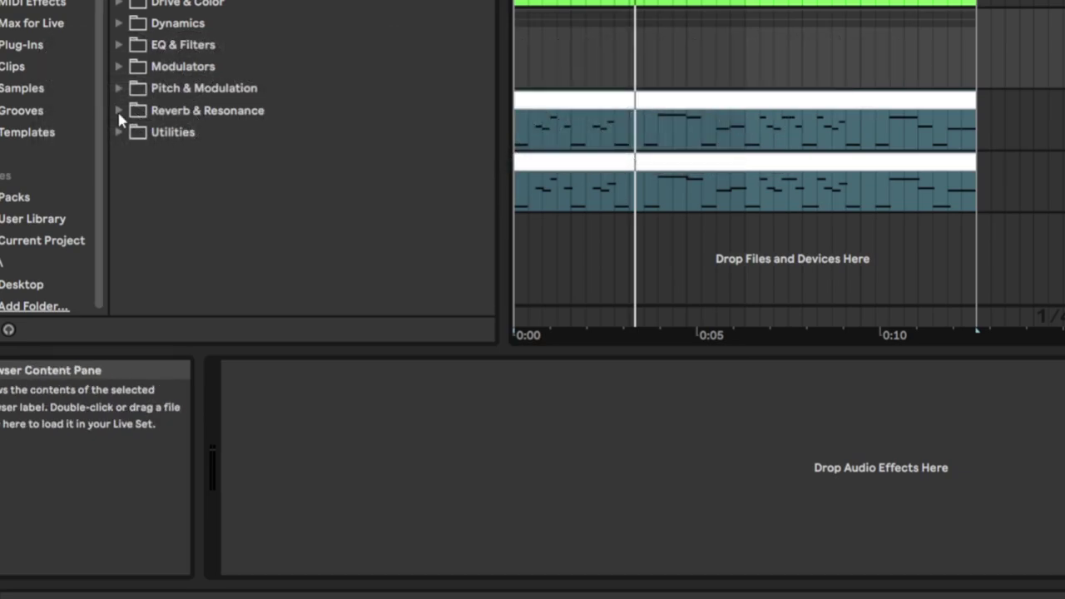
pyautogui.click(120, 132)
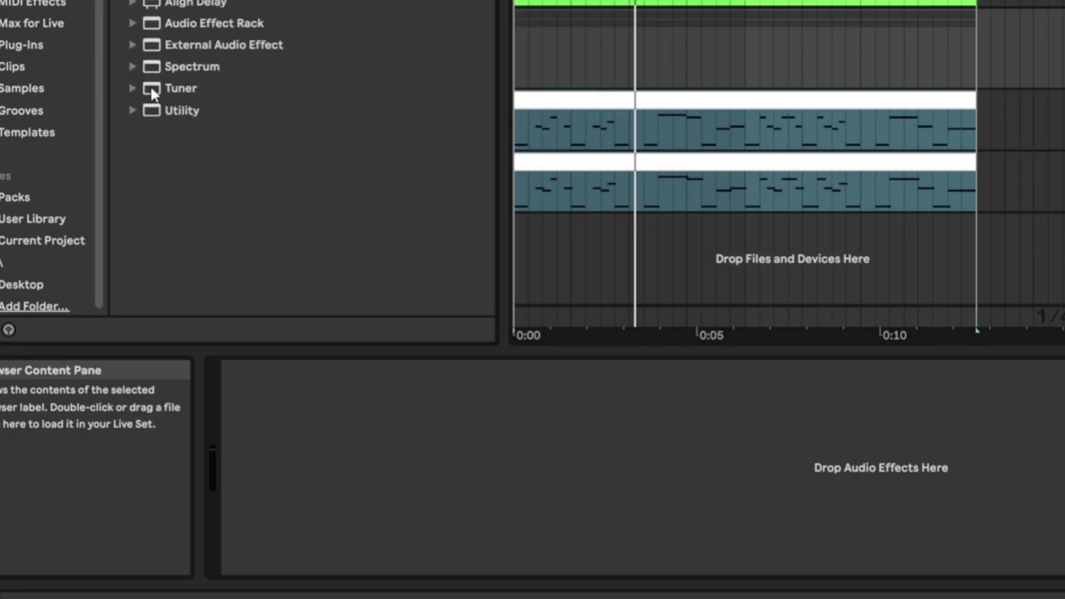
pyautogui.moveTo(175, 23); pyautogui.dragTo(302, 469)
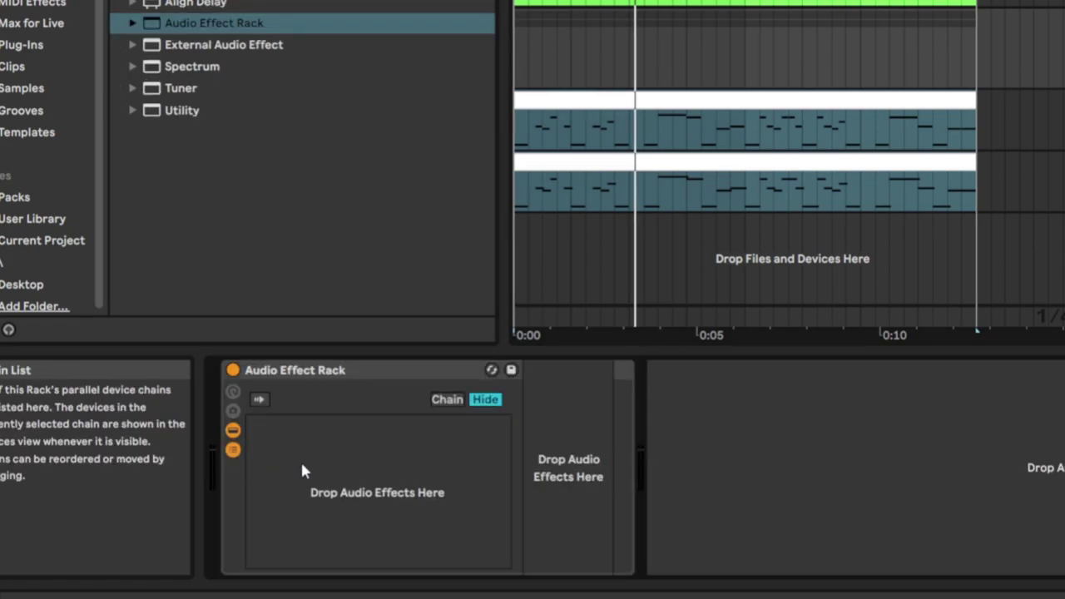
# Create a chain in the Audio Effect Rack and name it Dry
pyautogui.rightClick(301, 467)
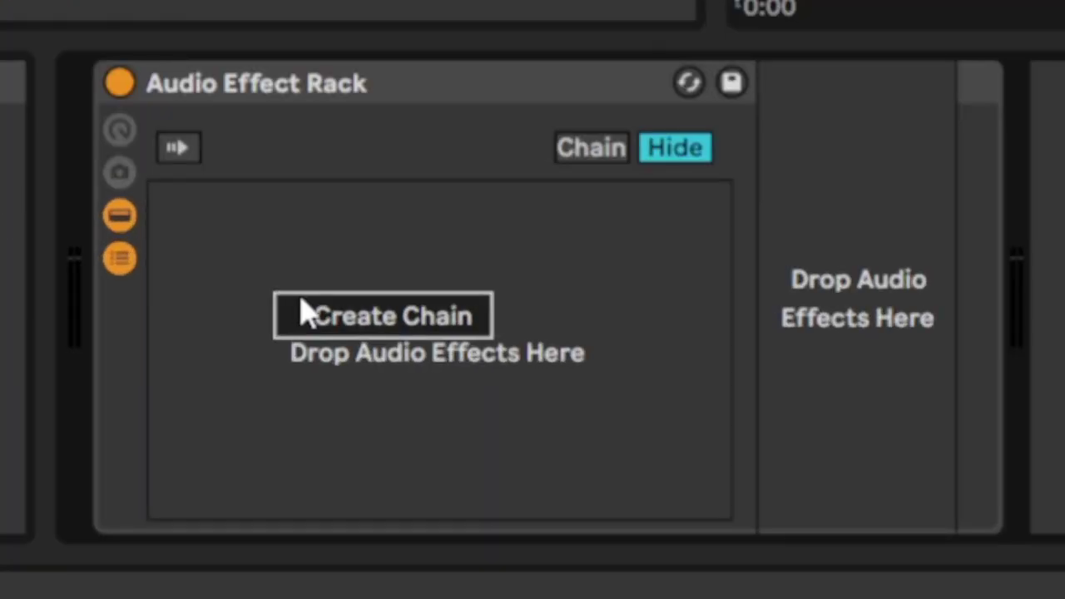
pyautogui.click(340, 322)
pyautogui.hotkey('ctrl', 'r')
pyautogui.write('Dry')
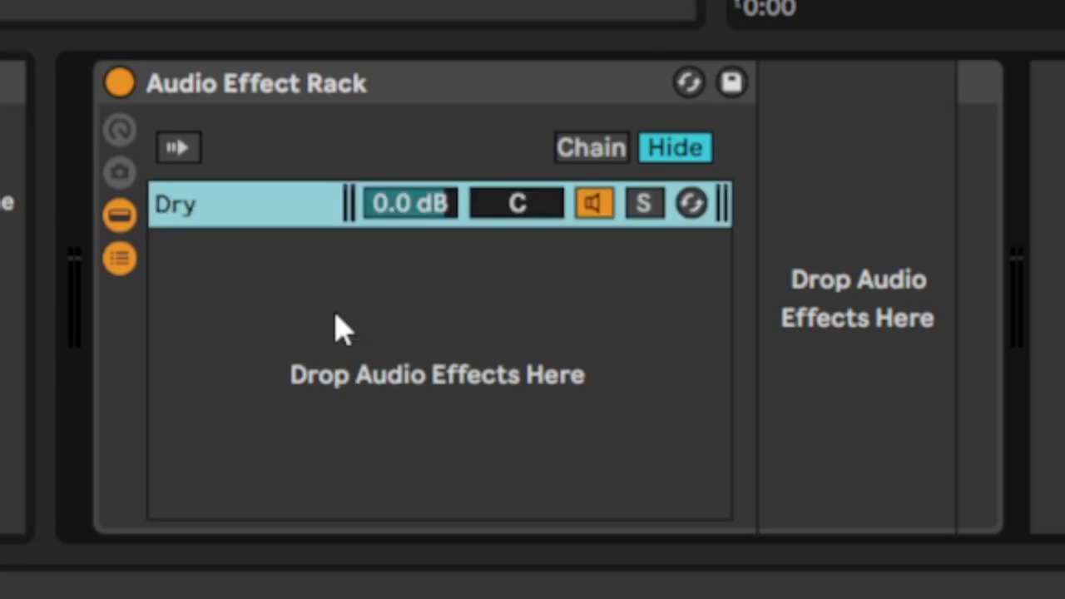
# Duplicate the Dry chain in the Audio Effect Rack and rename the copy Reverb
pyautogui.hotkey('ctrl', 'd')
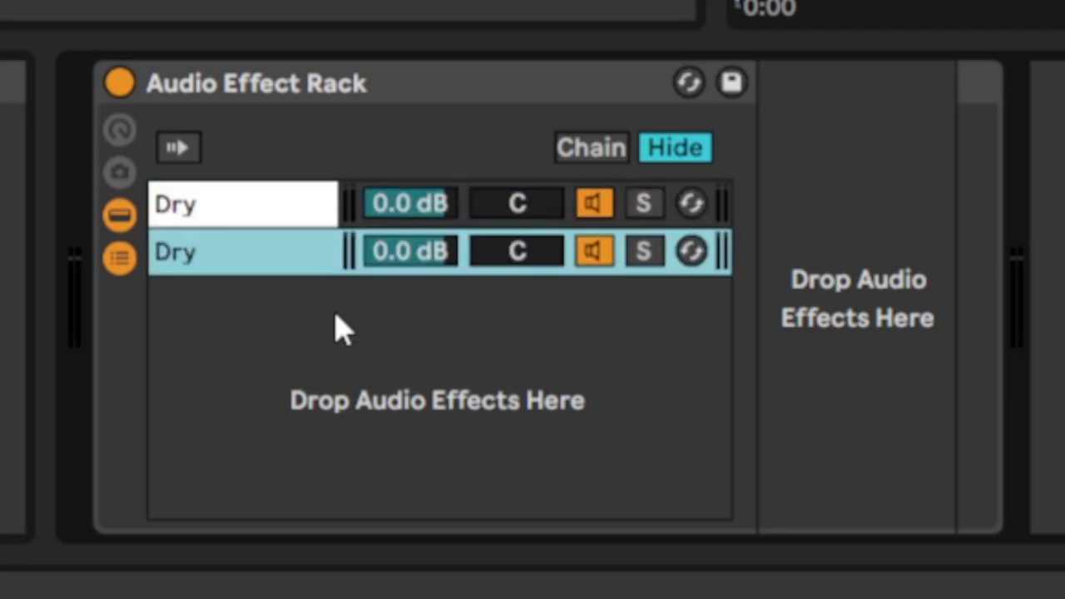
pyautogui.hotkey('ctrl', 'r')
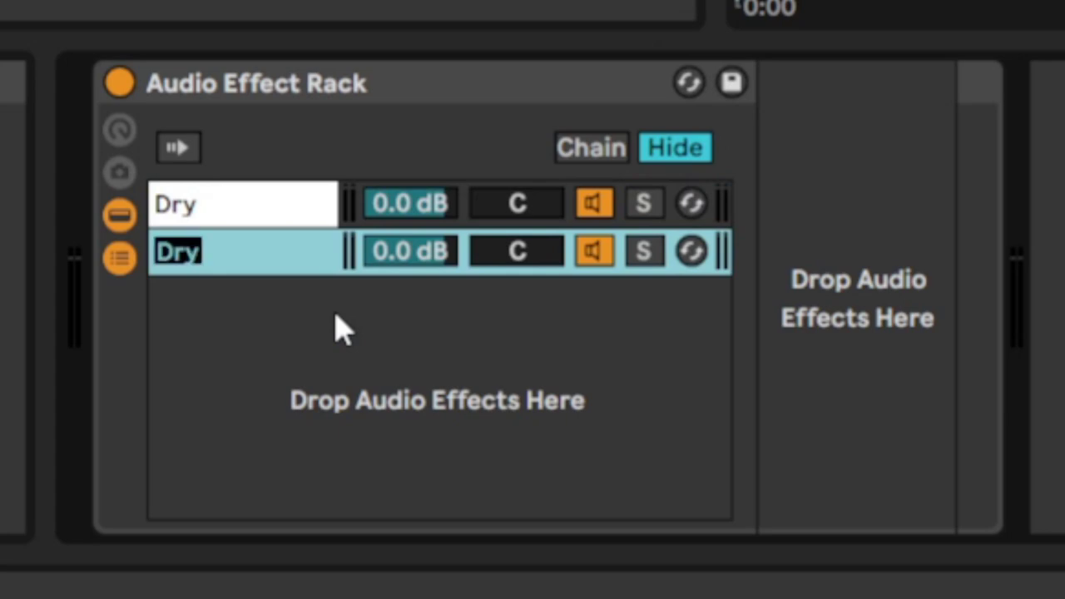
pyautogui.write('Reverb')
pyautogui.press('Return')
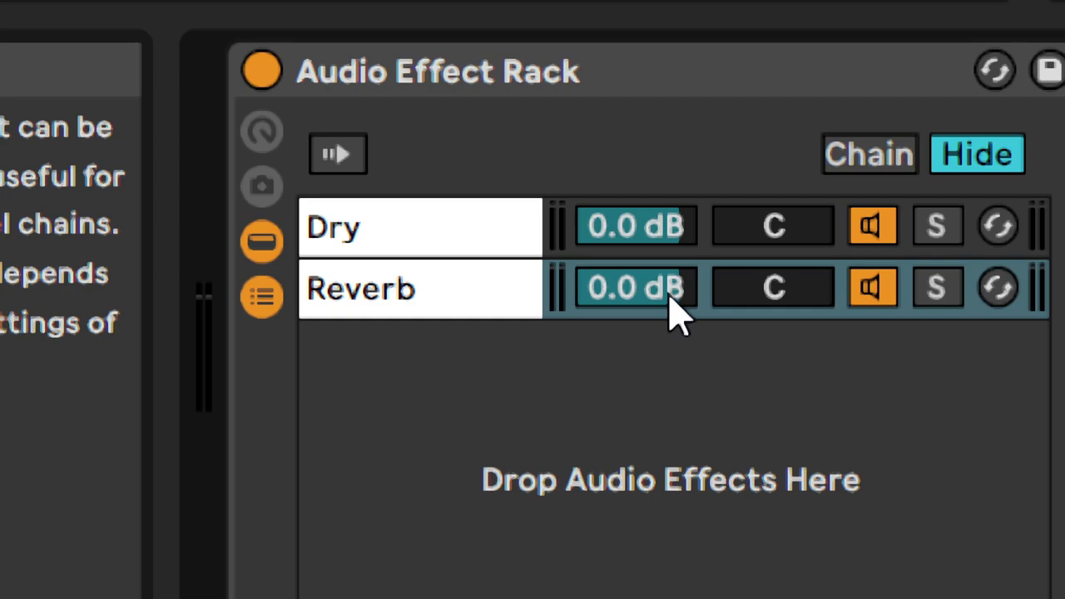
# Lower the Dry chain's volume to -8.0 dB
pyautogui.moveTo(671, 299); pyautogui.dragTo(671, 334)
pyautogui.moveTo(671, 334); pyautogui.dragTo(671, 323)
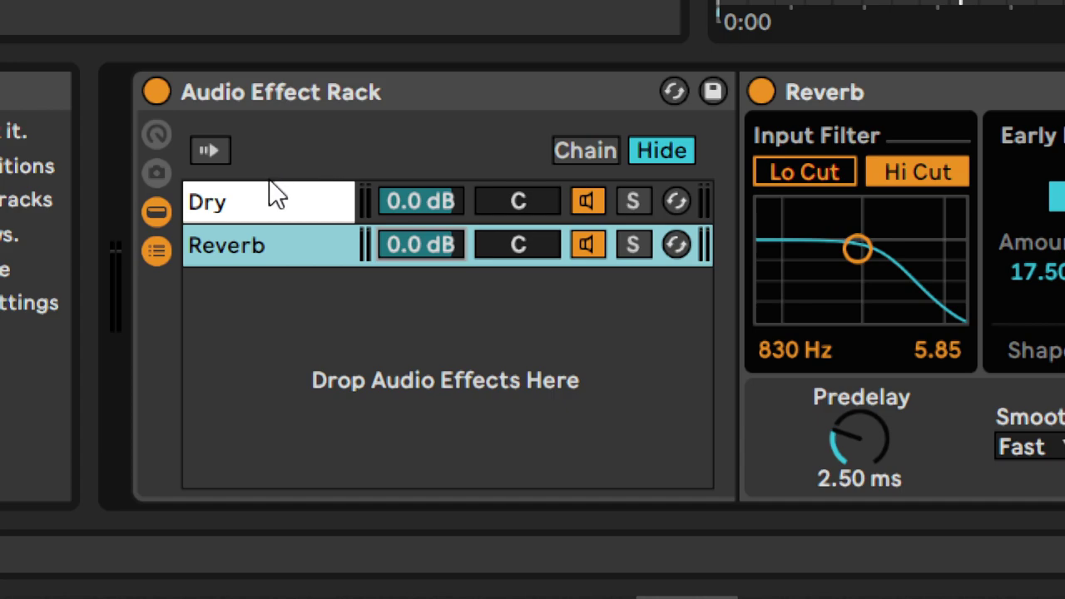
pyautogui.click(272, 208)
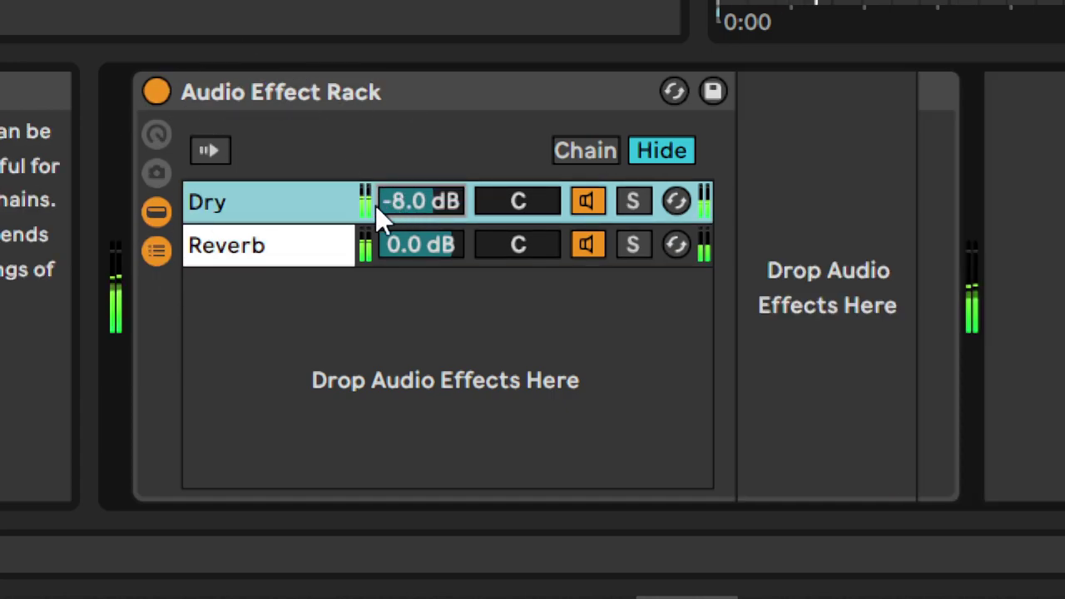
# Set the Predelay of the Reverb chain's reverb to 135 ms and compare it with the previous setting
pyautogui.click(302, 252)
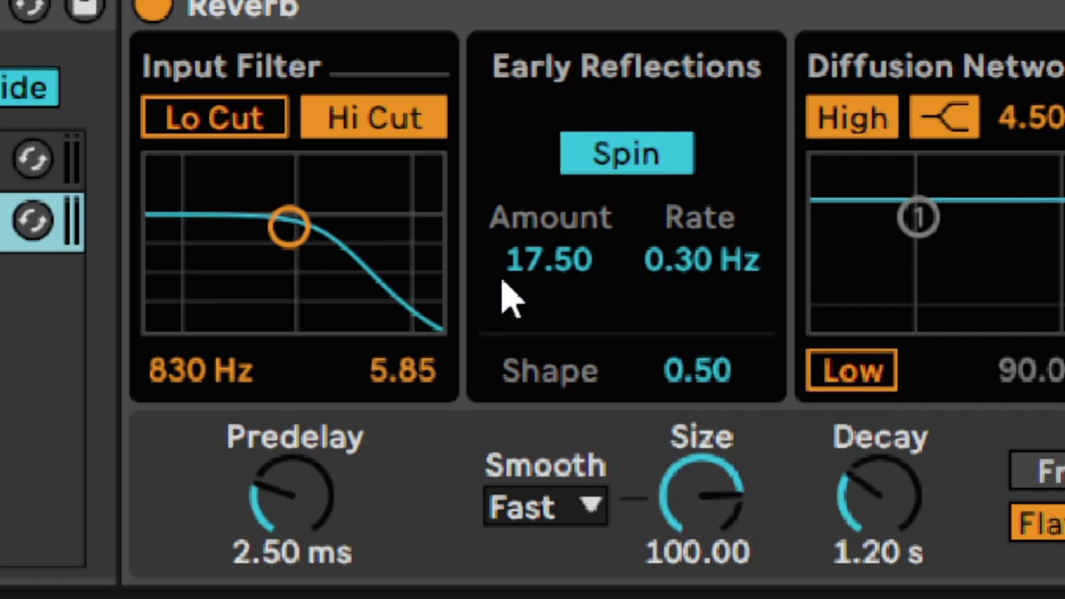
pyautogui.click(316, 501)
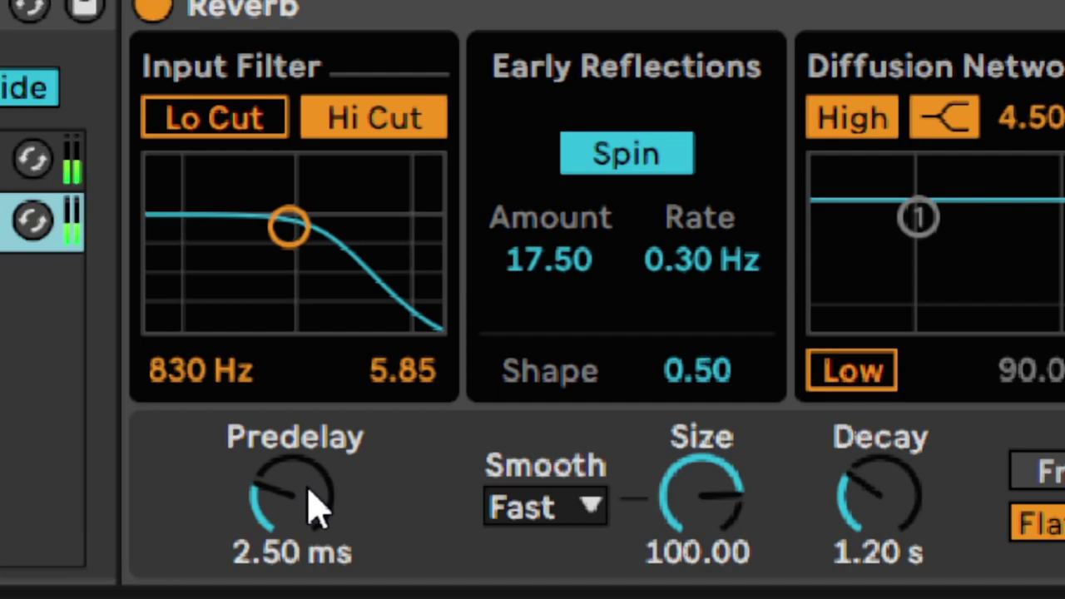
pyautogui.click(310, 489)
pyautogui.write('135')
pyautogui.press('Return')
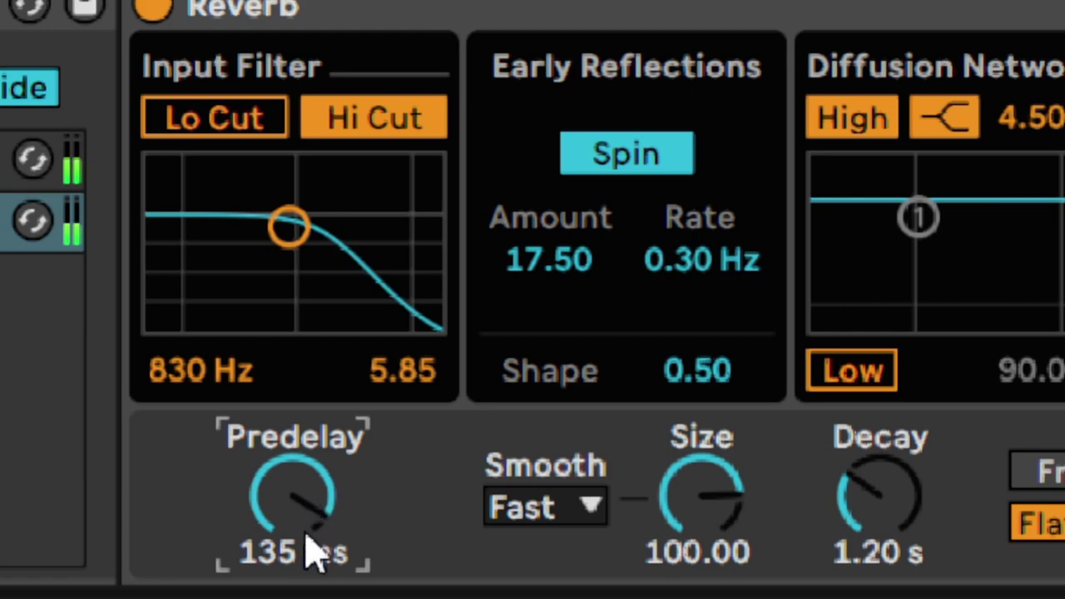
pyautogui.hotkey('ctrl', 'z')
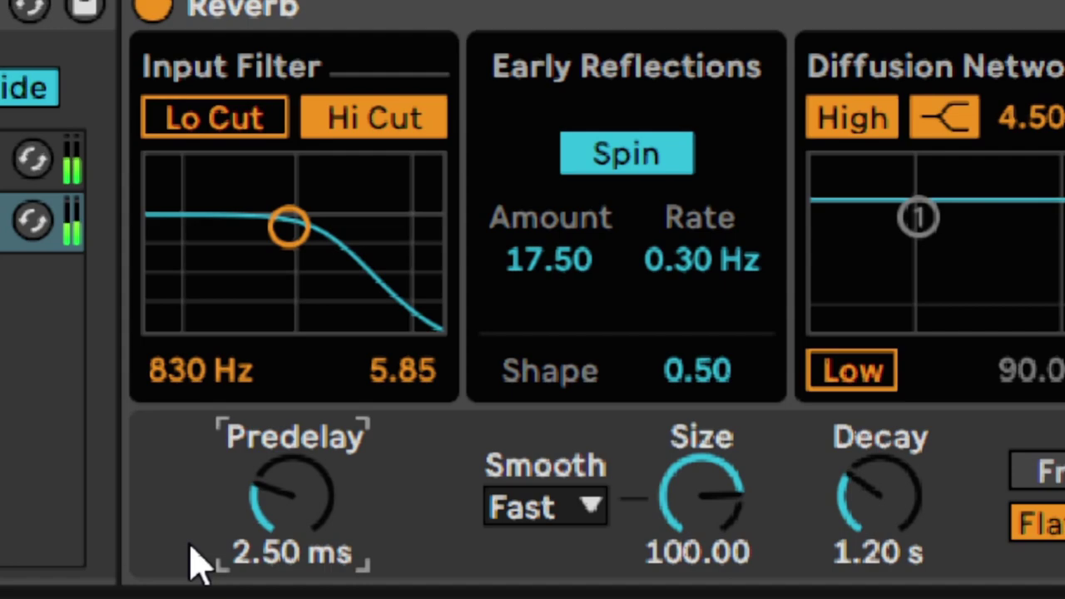
pyautogui.hotkey('ctrl', 'y')
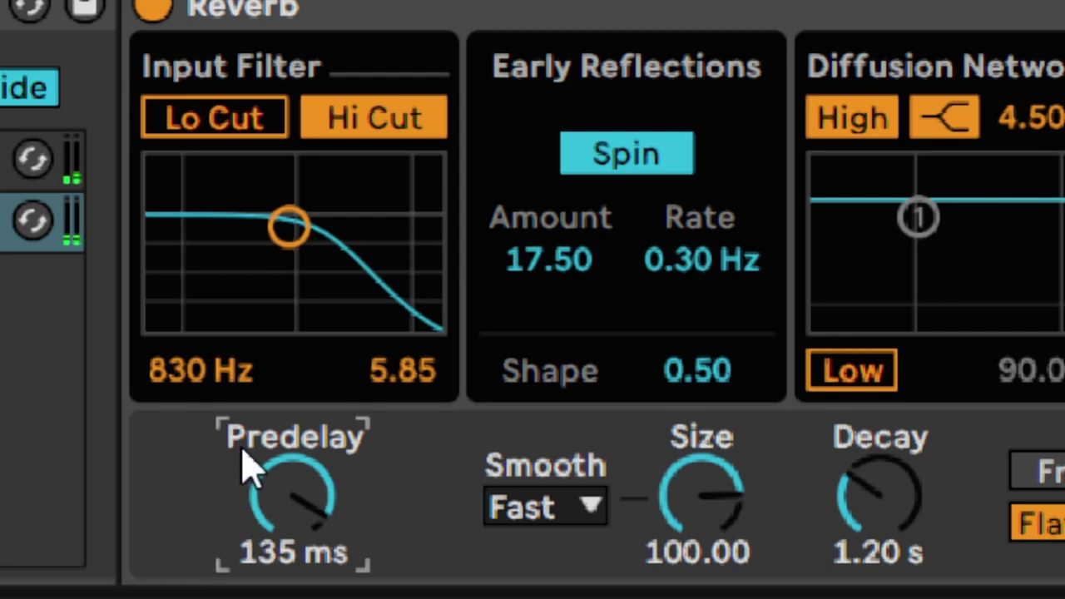
# Turn off Hi Cut in the reverb's input filter, comparing the sound with and without it
pyautogui.click(303, 231)
pyautogui.click(400, 134)
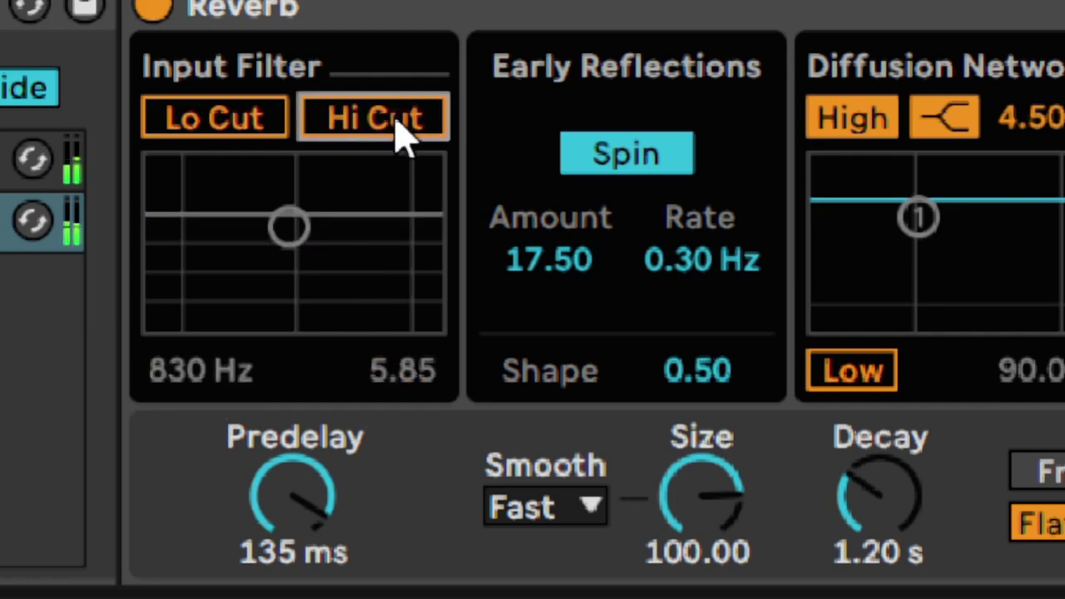
pyautogui.click(399, 133)
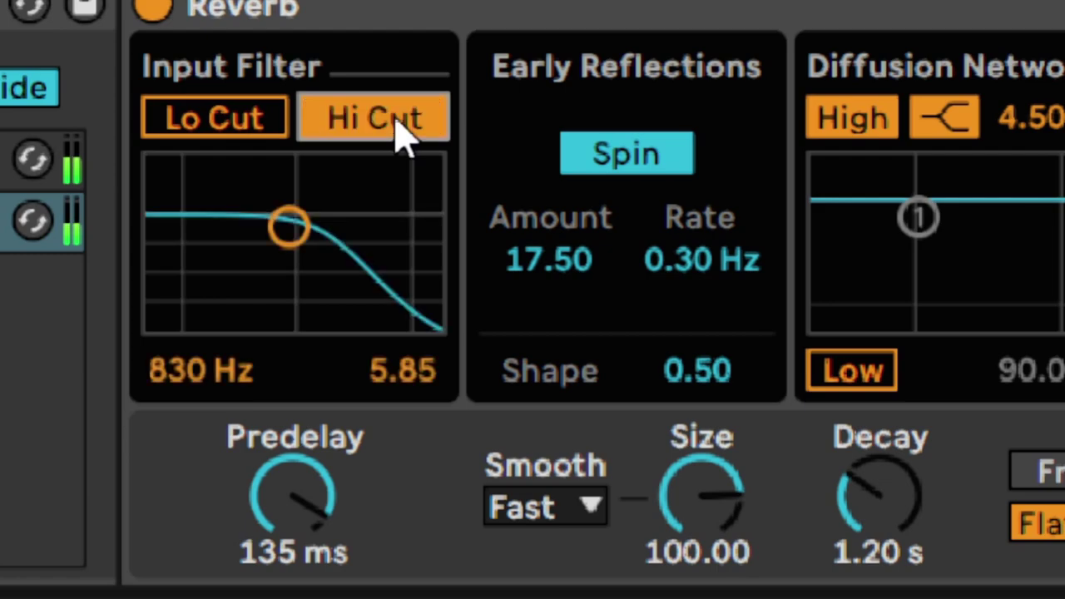
pyautogui.click(400, 133)
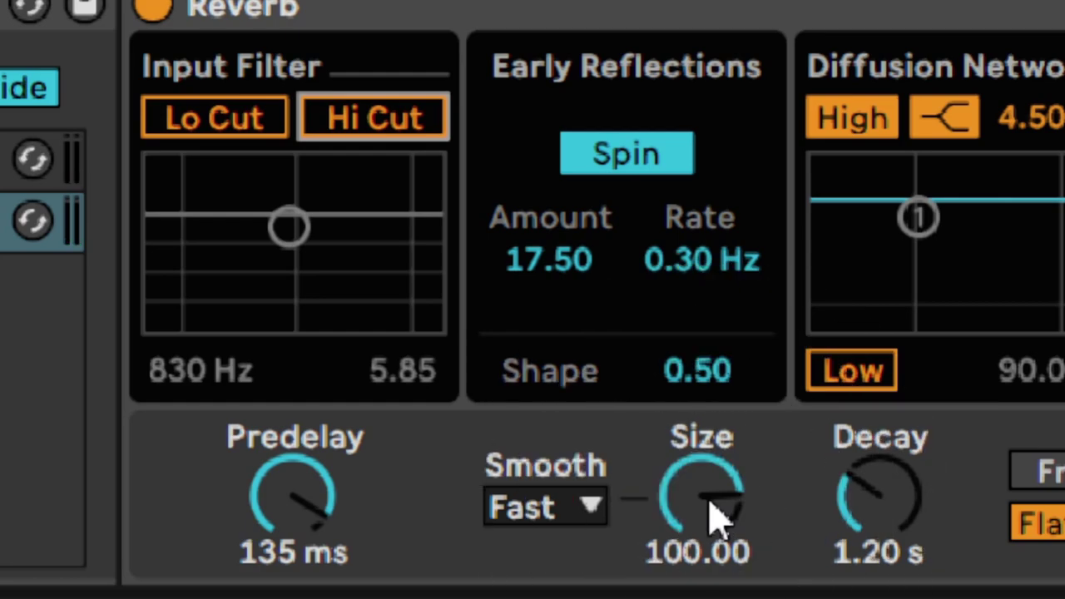
# Set the reverb's Size to 64.61 and its Decay to 2.43 s
pyautogui.click(893, 497)
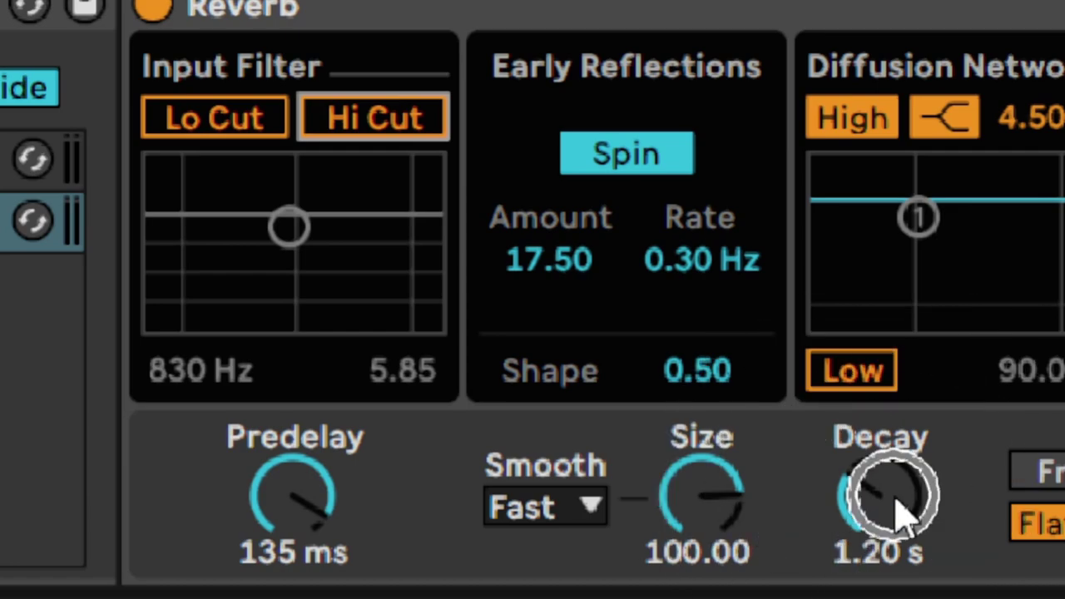
pyautogui.moveTo(708, 552); pyautogui.dragTo(689, 556)
pyautogui.moveTo(696, 507); pyautogui.dragTo(699, 499)
pyautogui.write('64.61')
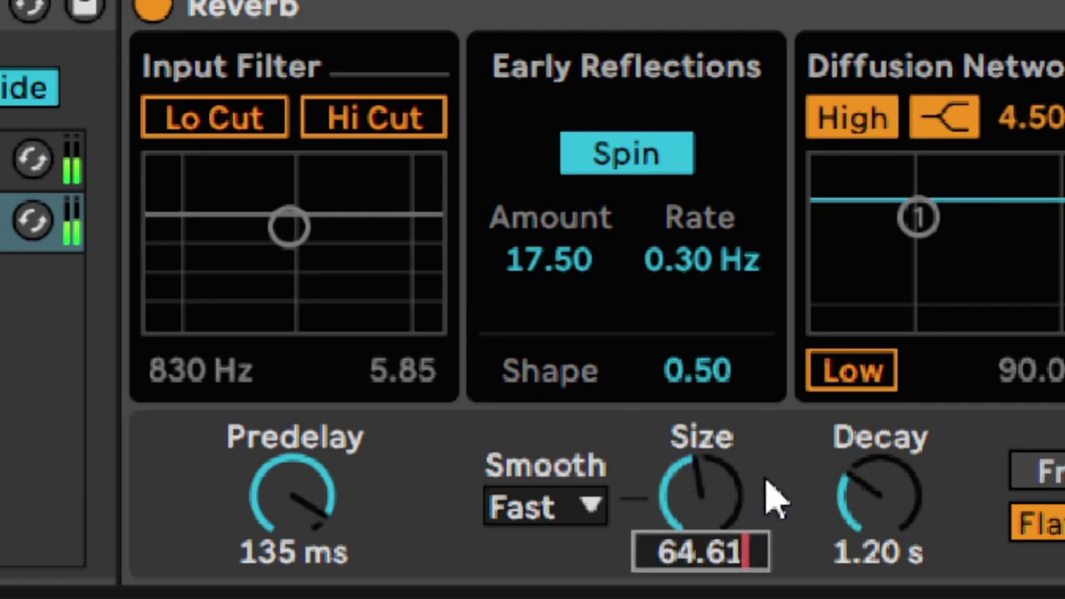
pyautogui.press('Return')
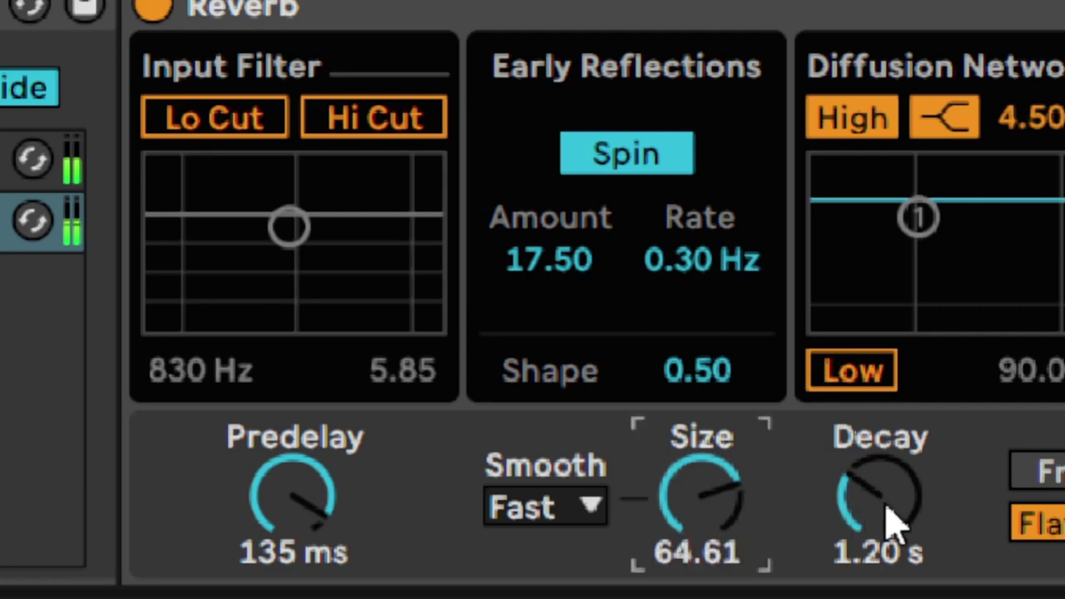
pyautogui.moveTo(897, 522); pyautogui.dragTo(896, 534)
pyautogui.write('2430')
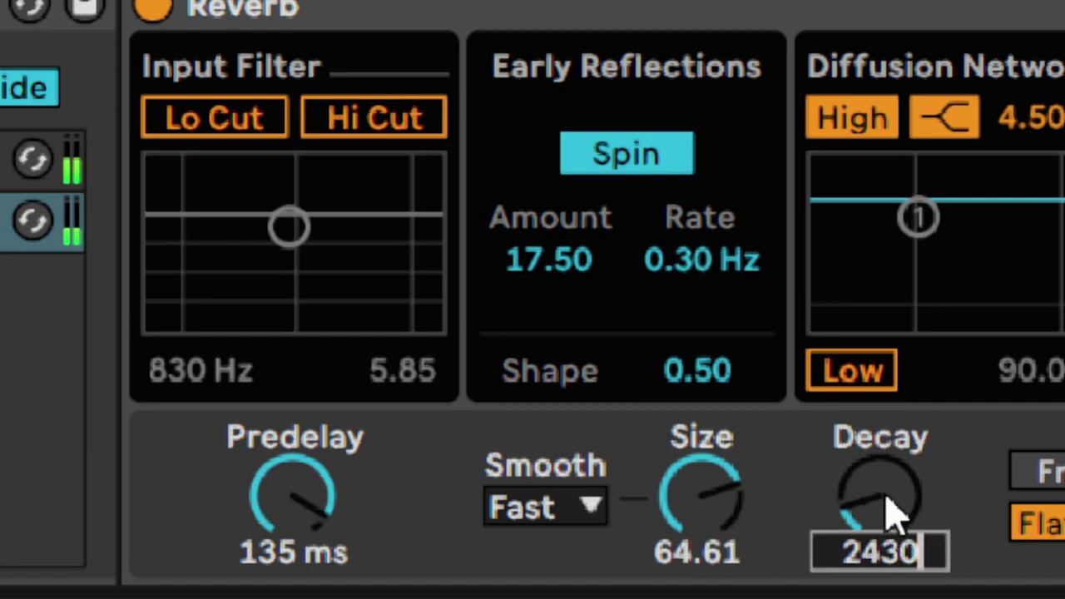
pyautogui.press('Return')
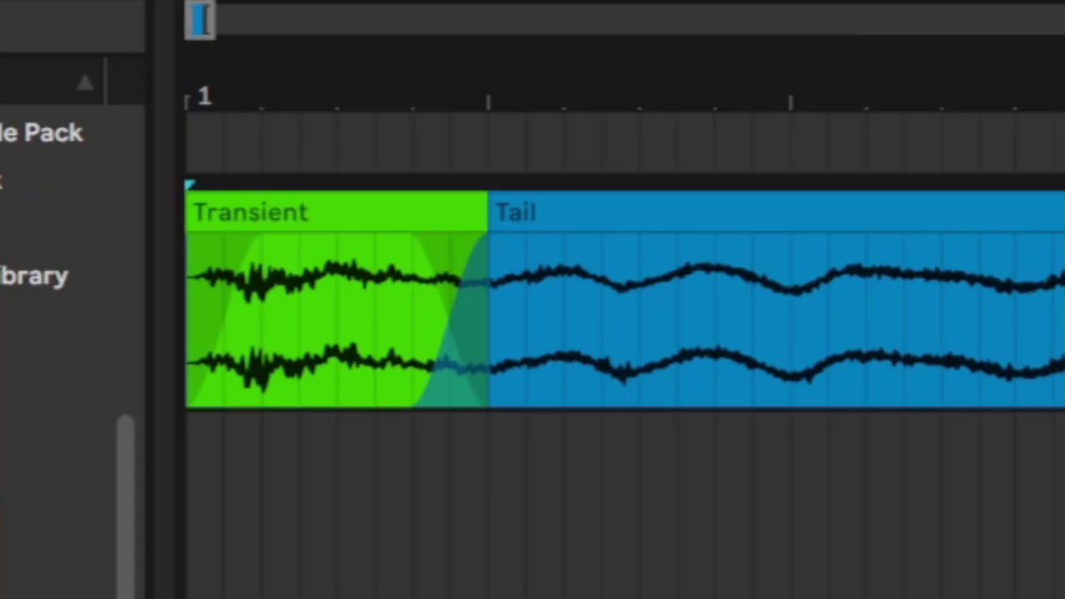
pyautogui.click(287, 247)
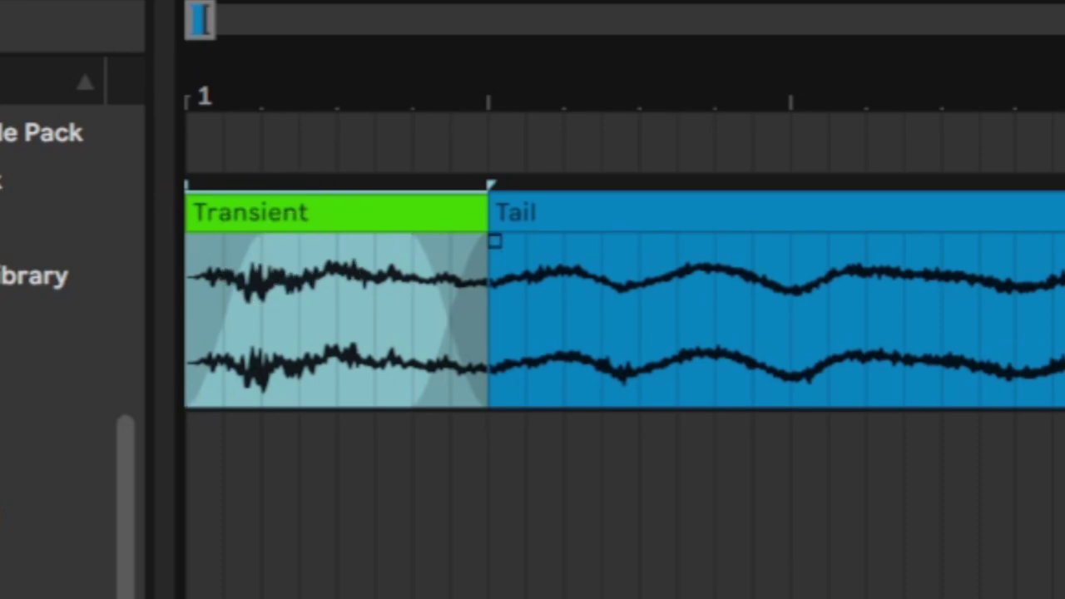
pyautogui.click(790, 241)
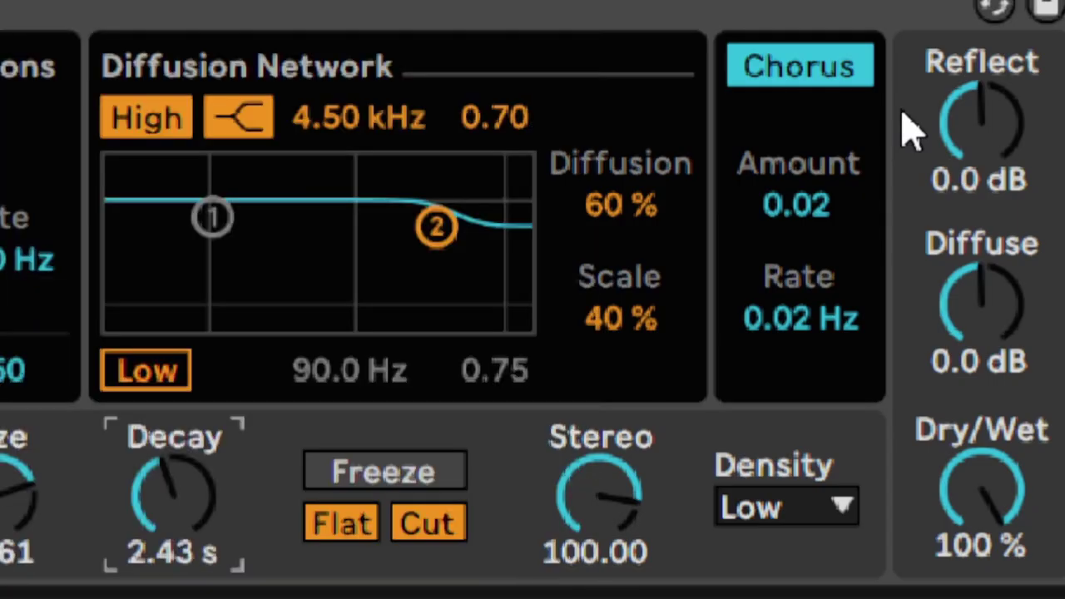
# Set the reverb's Reflect level to -3.1 dB and its Diffuse level to 0.8 dB
pyautogui.click(990, 160)
pyautogui.moveTo(995, 163); pyautogui.dragTo(990, 137)
pyautogui.write('-3.1')
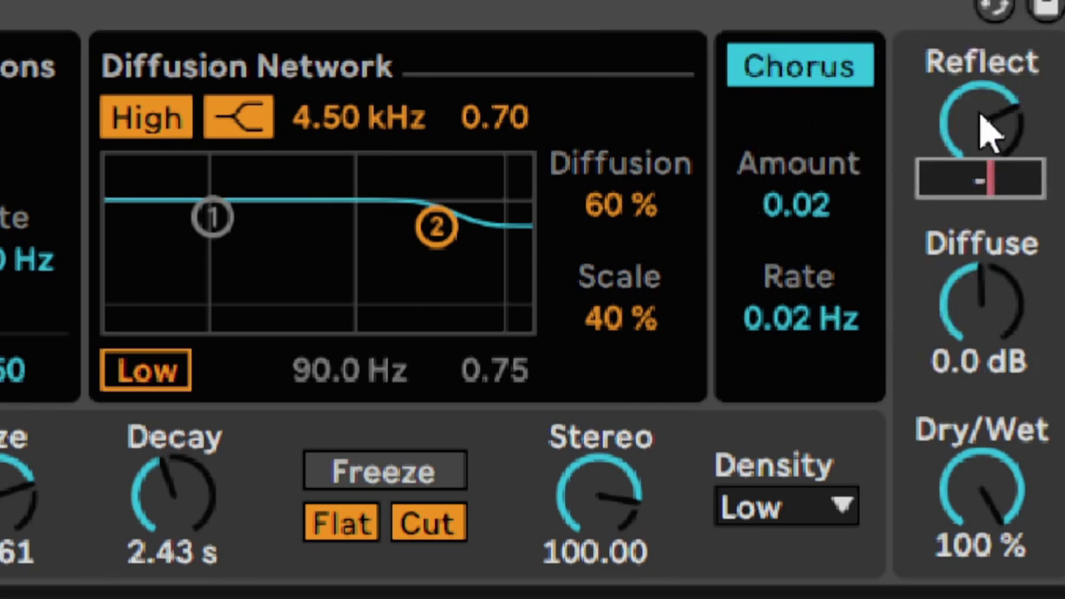
pyautogui.press('Return')
pyautogui.click(987, 350)
pyautogui.click(984, 329)
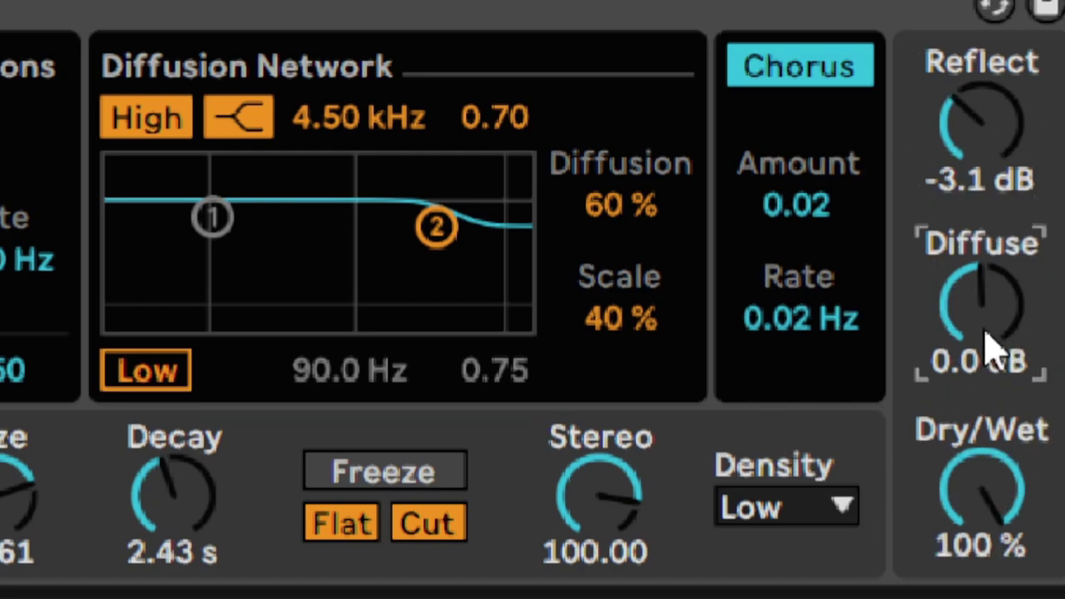
pyautogui.write('0.8')
pyautogui.press('Return')
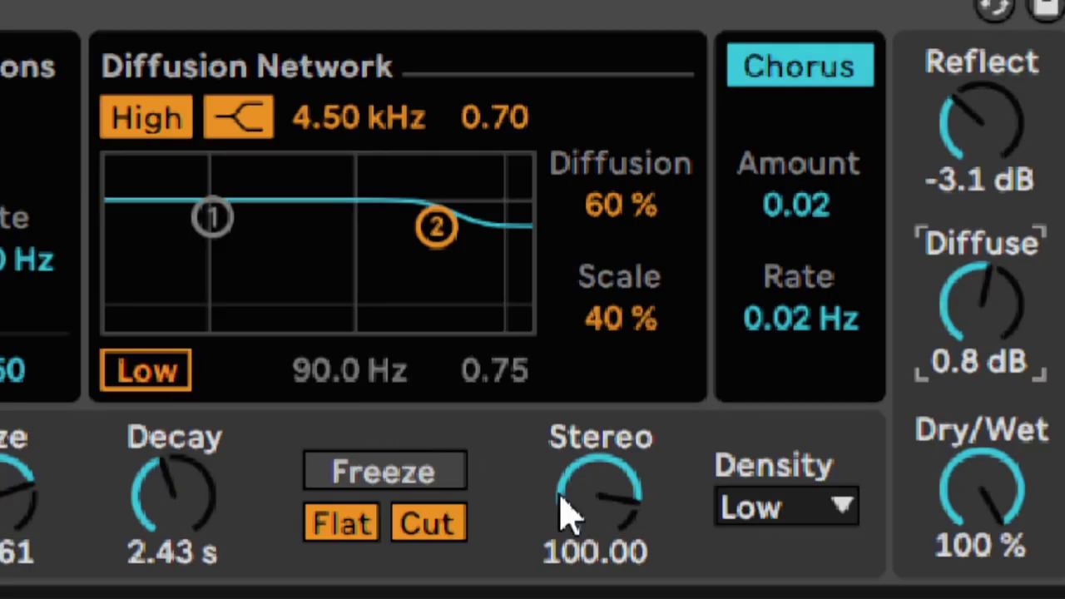
# Set the reverb's Stereo width to 63
pyautogui.click(605, 524)
pyautogui.moveTo(599, 520); pyautogui.dragTo(599, 565)
pyautogui.write('63')
pyautogui.press('Return')
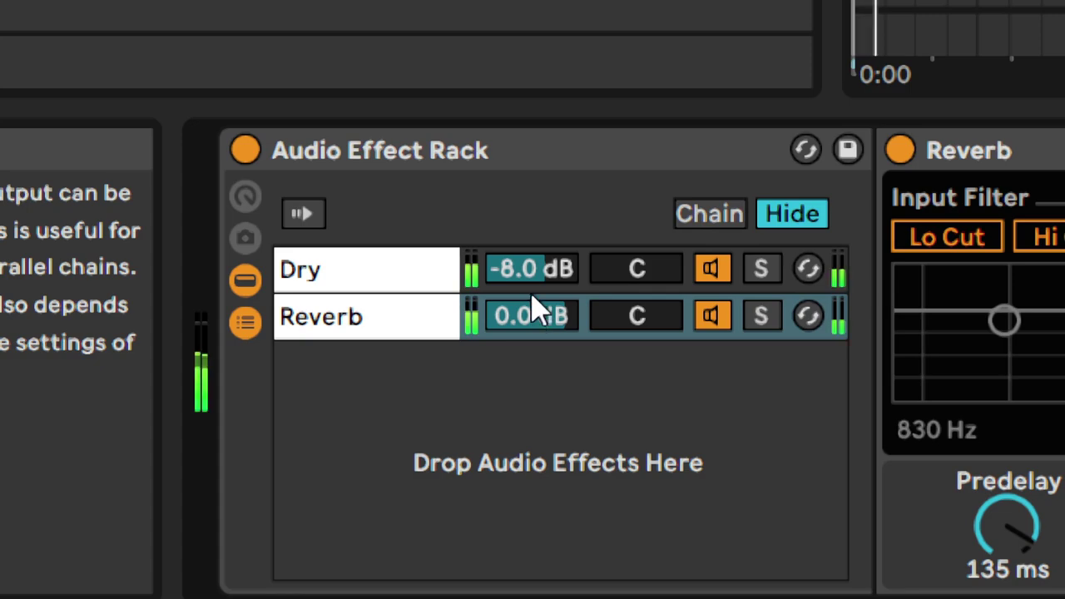
# Set the rack's chain volumes to 0 dB for Dry and 1.7 dB for Reverb
pyautogui.click(532, 279)
pyautogui.write('0')
pyautogui.press('Return')
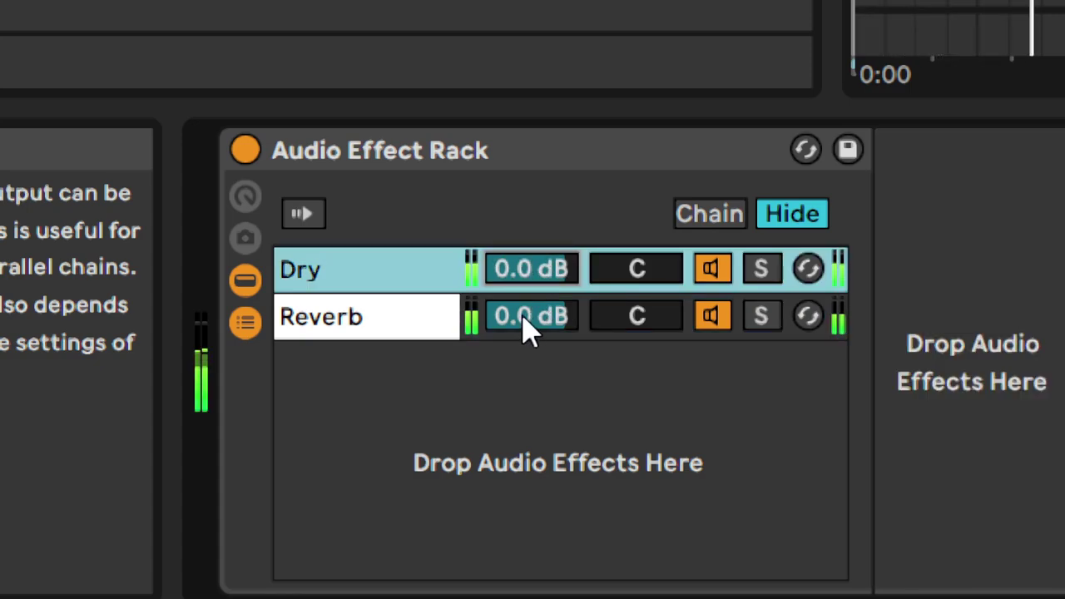
pyautogui.click(526, 321)
pyautogui.write('1.7')
pyautogui.press('Return')
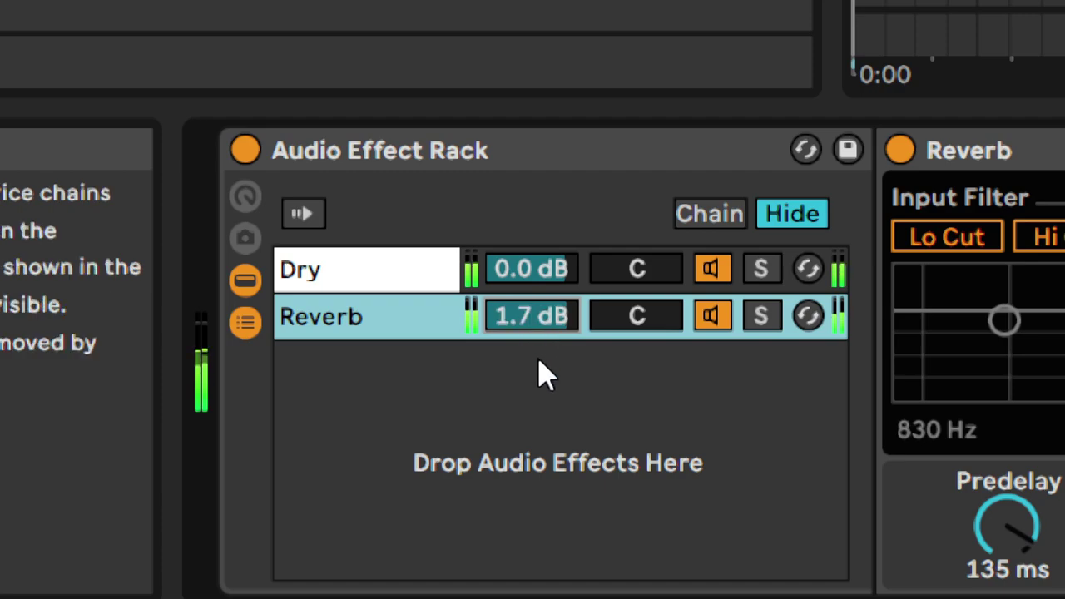
# Compare the sound with the Reverb chain switched off and on, leaving it active
pyautogui.click(711, 321)
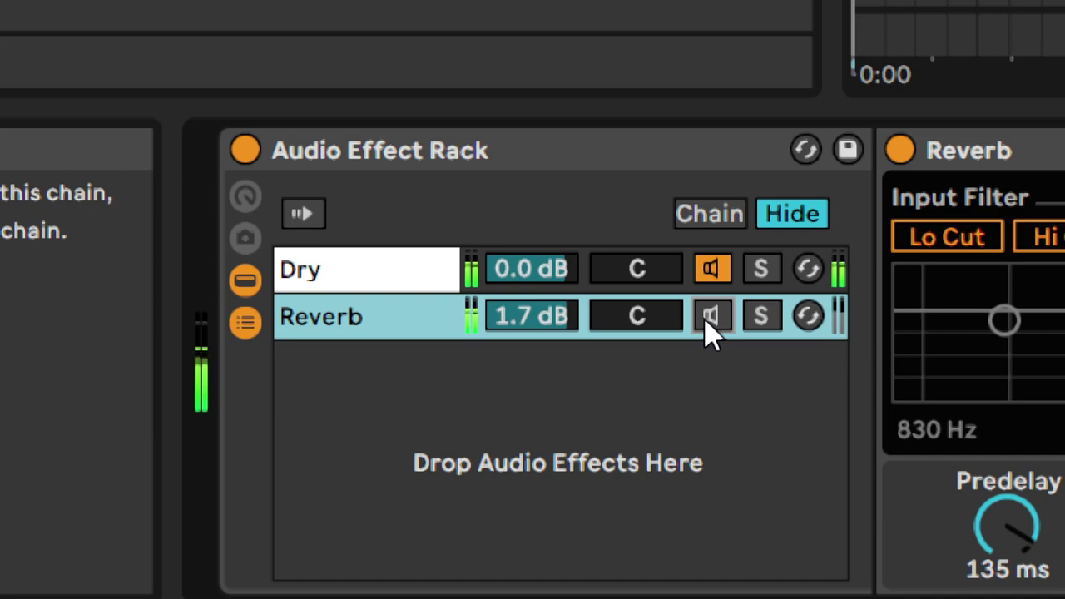
pyautogui.click(711, 320)
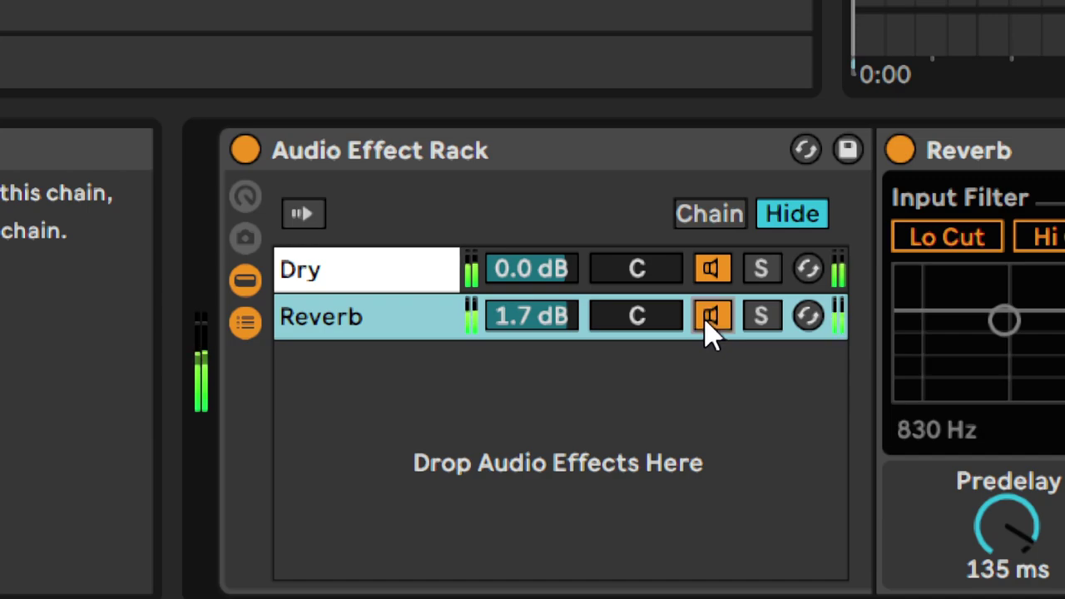
pyautogui.click(711, 320)
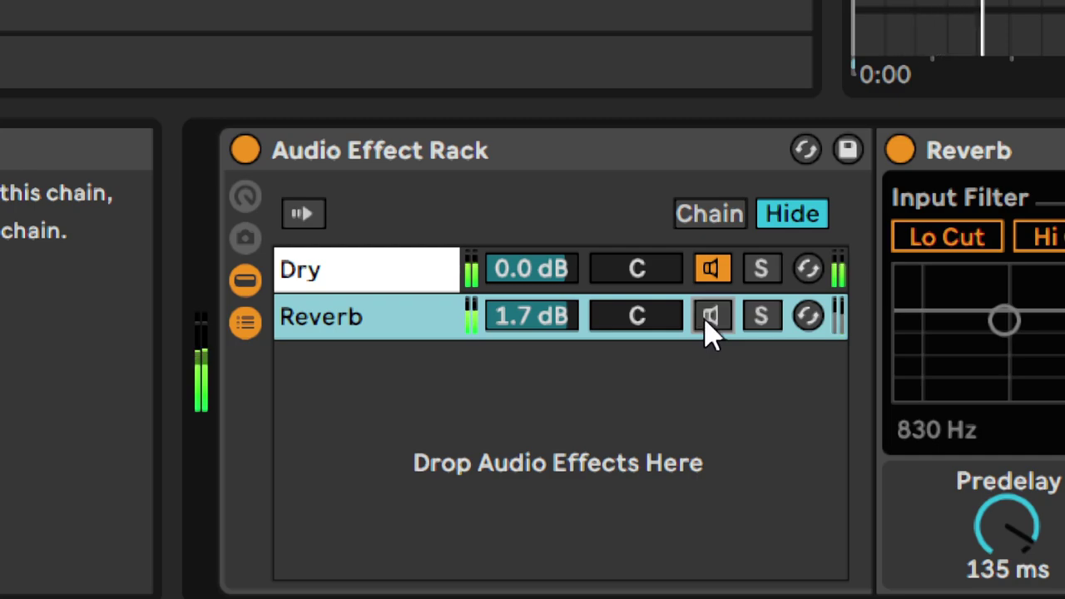
pyautogui.click(712, 321)
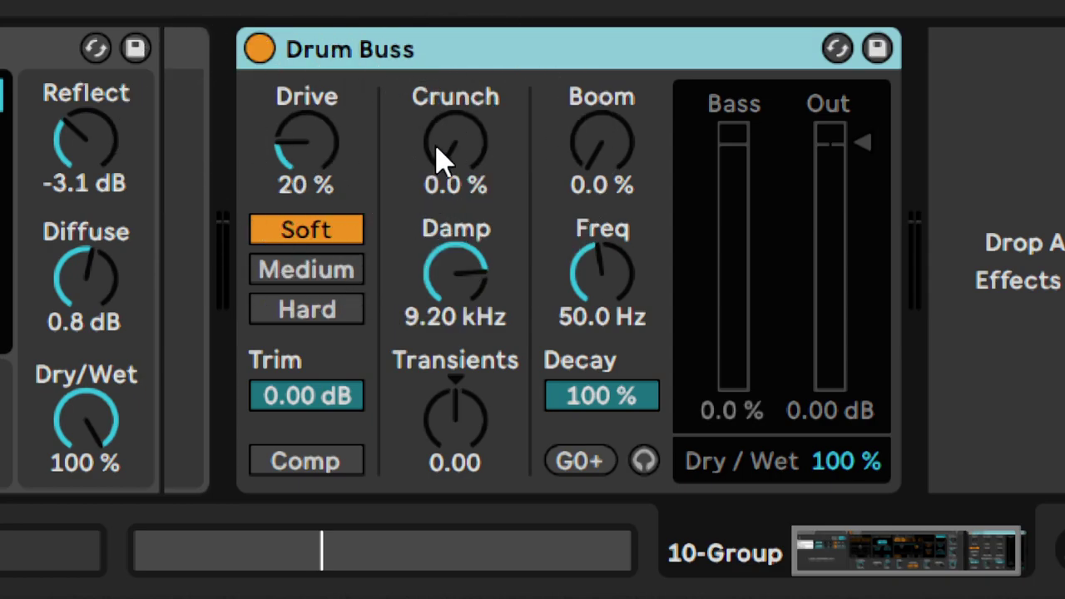
# Set Drum Buss to Medium distortion with 20 % Drive and 9 % Crunch, and play back the result
pyautogui.click(328, 268)
pyautogui.moveTo(306, 141)
pyautogui.mouseDown()
pyautogui.moveTo(307, 86)
pyautogui.moveTo(306, 148)
pyautogui.mouseUp()
pyautogui.write('20')
pyautogui.press('Return')
pyautogui.moveTo(451, 147)
pyautogui.mouseDown()
pyautogui.moveTo(451, 111)
pyautogui.moveTo(451, 136)
pyautogui.mouseUp()
pyautogui.write('9')
pyautogui.press('Return')
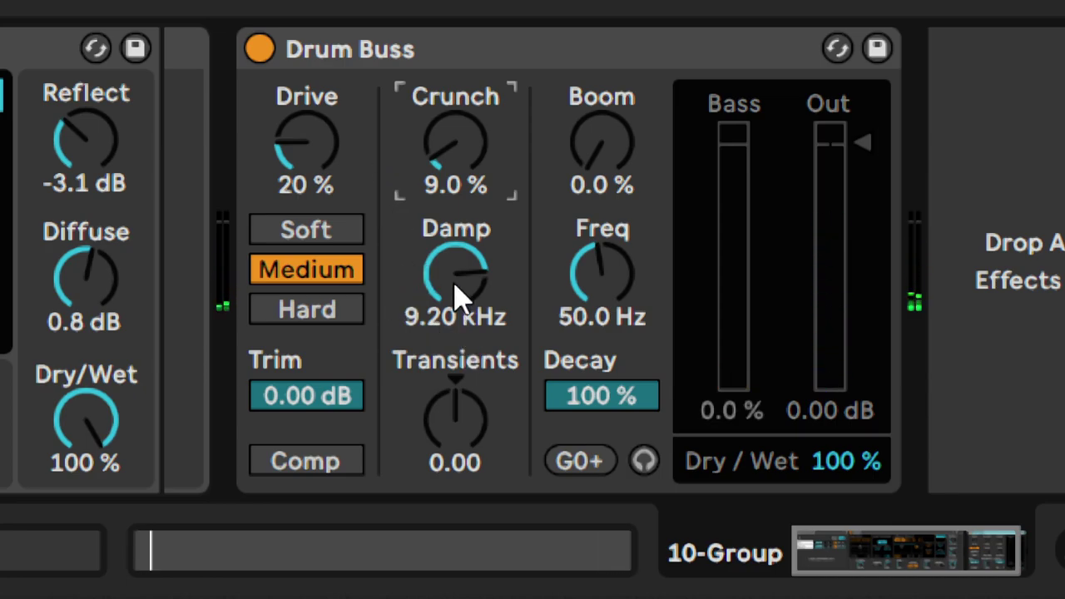
pyautogui.press('ctrl')
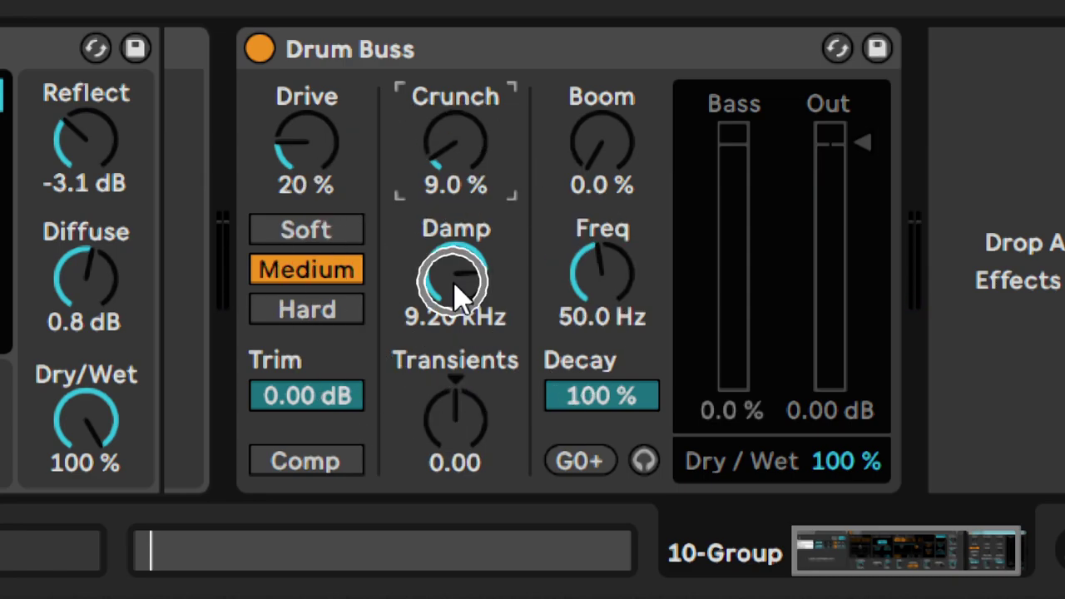
pyautogui.press('space')
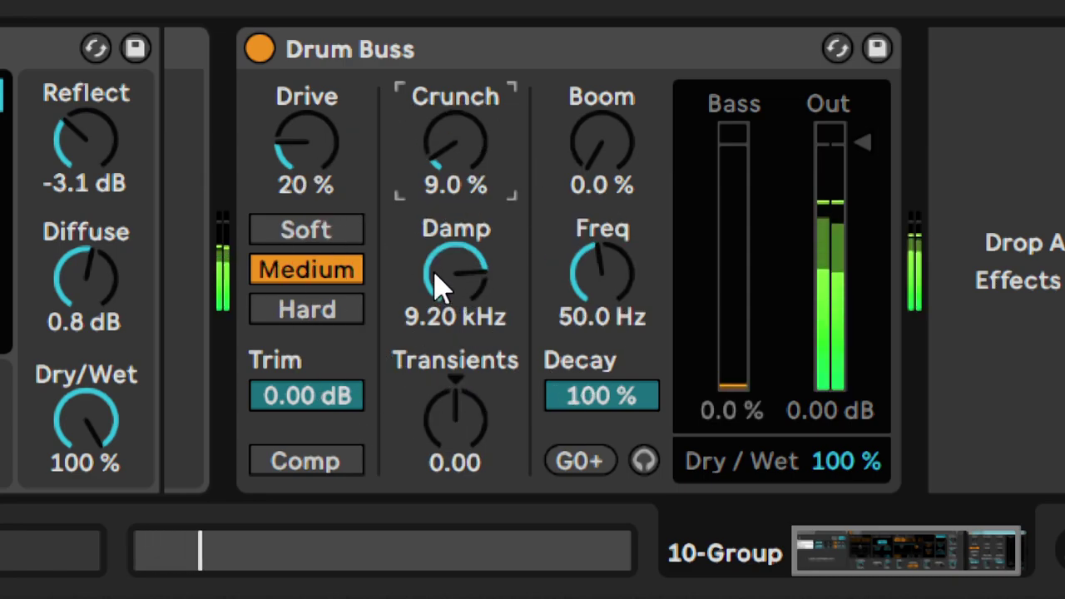